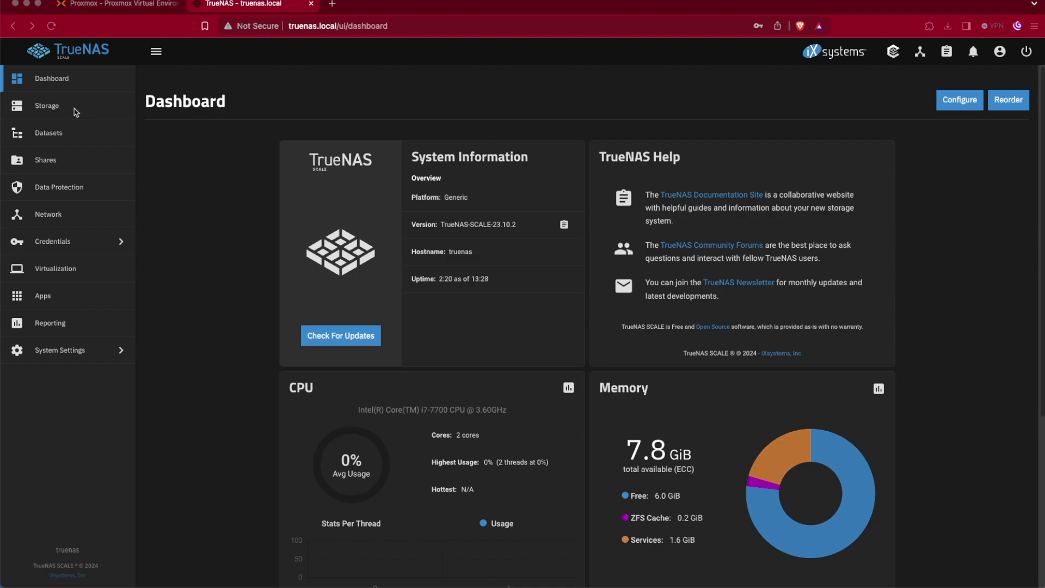
- Start a new pool named 'data' using one 100 GiB HDD in a Stripe layout
click(57, 107)
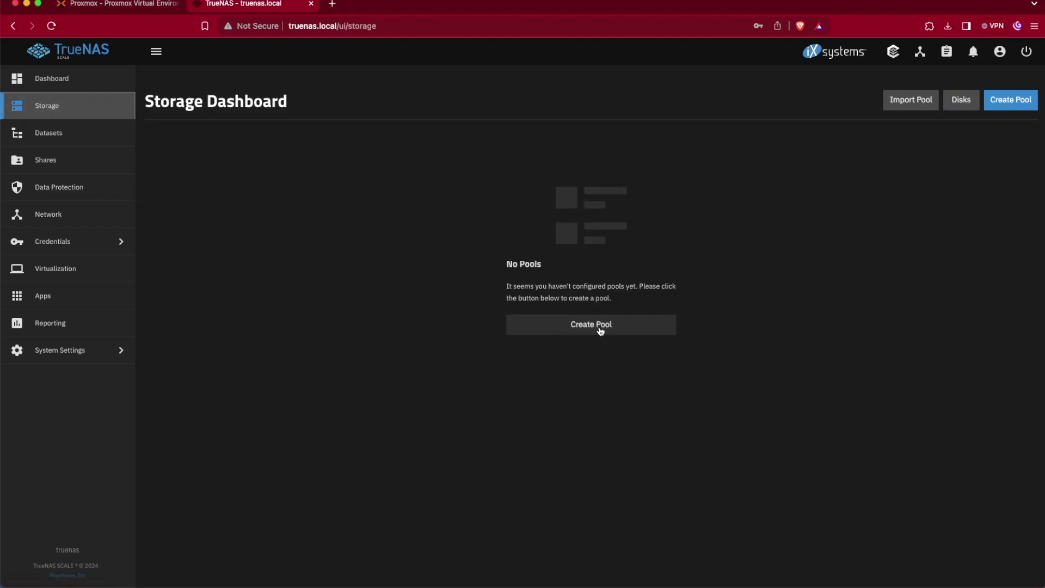
click(598, 325)
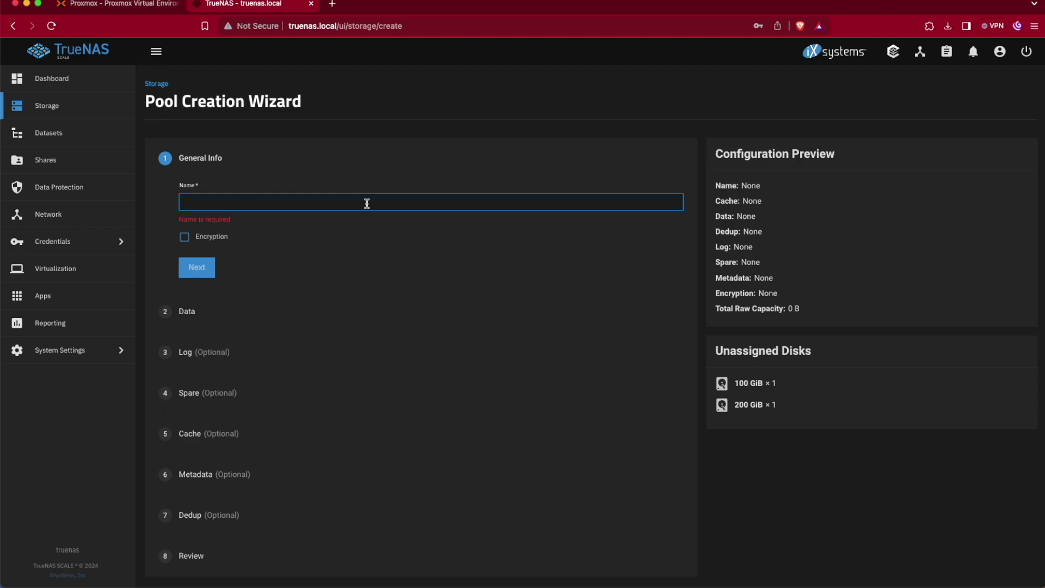
text(data)
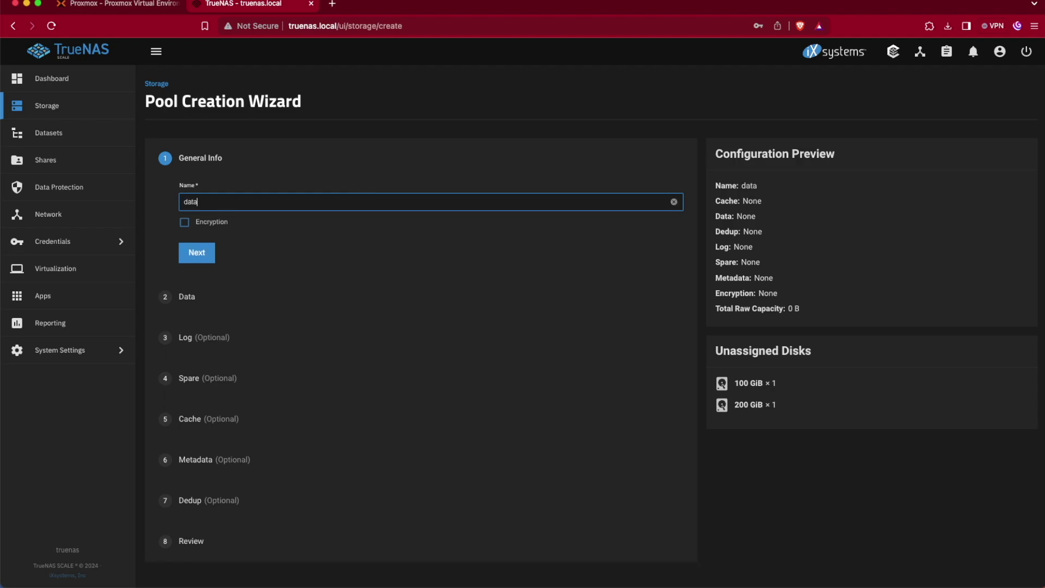
click(196, 252)
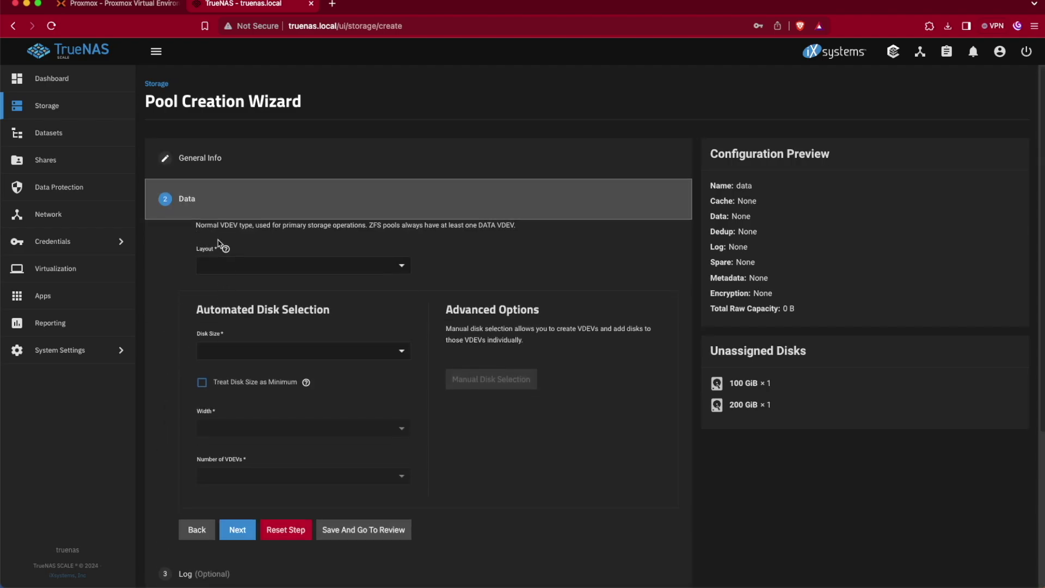
scroll(243, 514, down, 1)
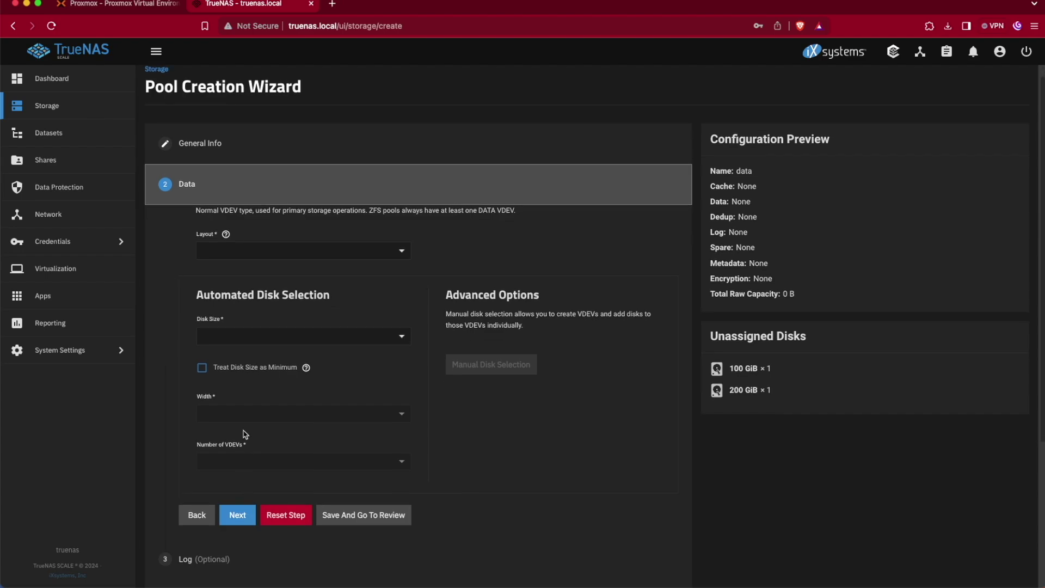
click(303, 338)
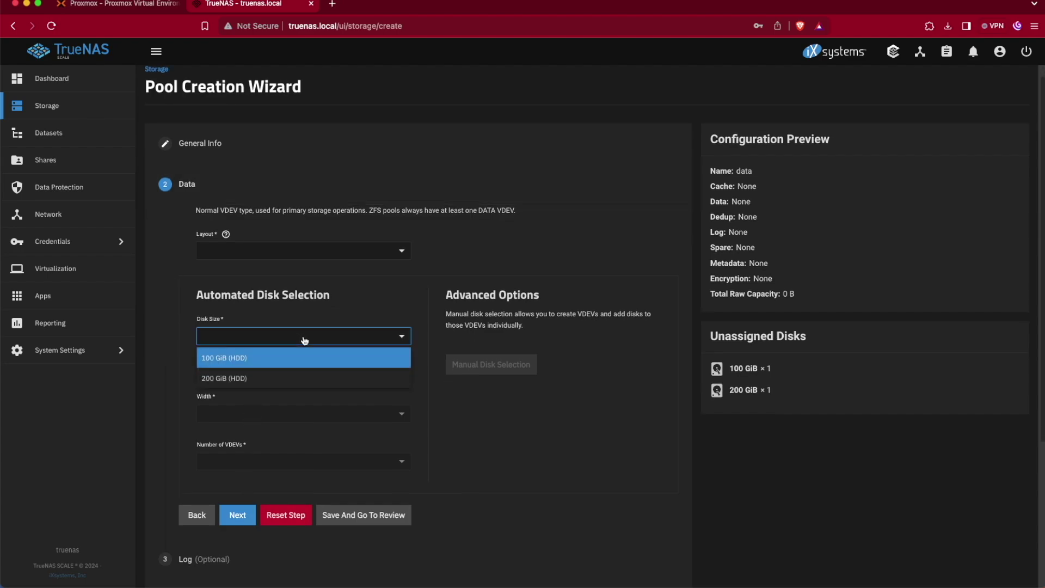
click(237, 364)
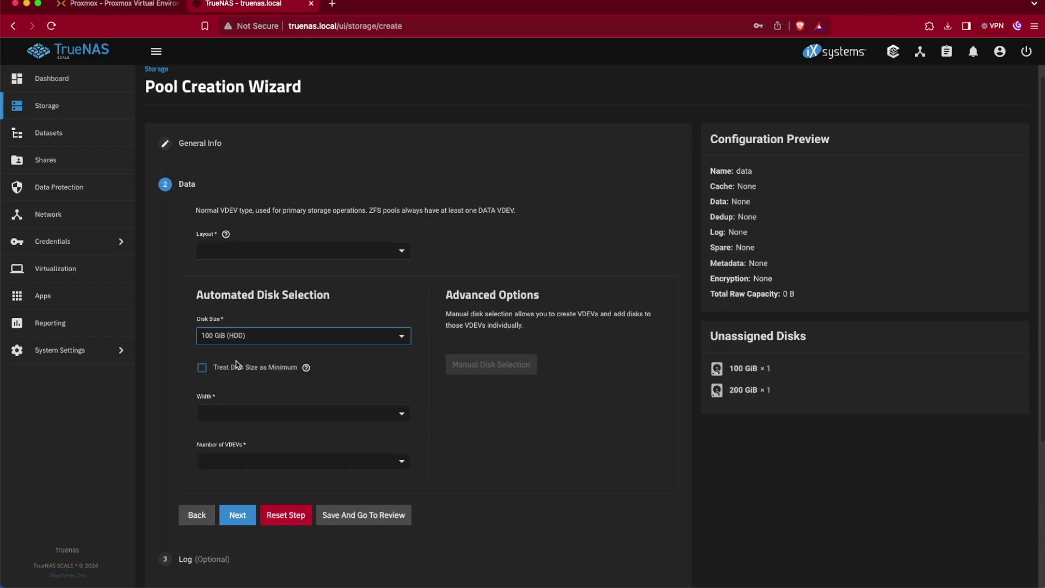
click(294, 254)
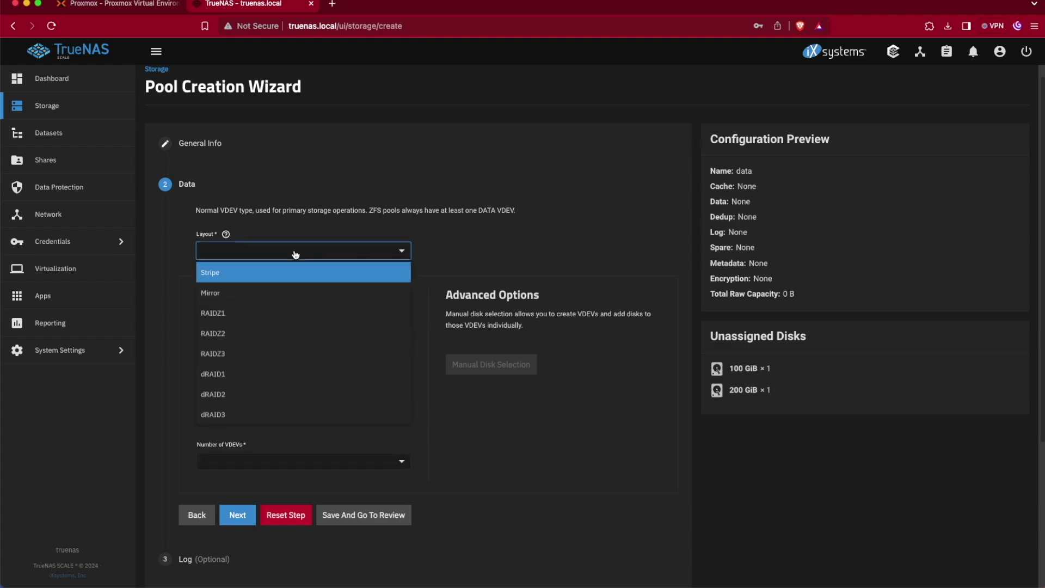
click(237, 274)
- Skip the optional Log, Spare, Cache, Metadata and Dedup steps to reach Review
scroll(262, 435, down, 1)
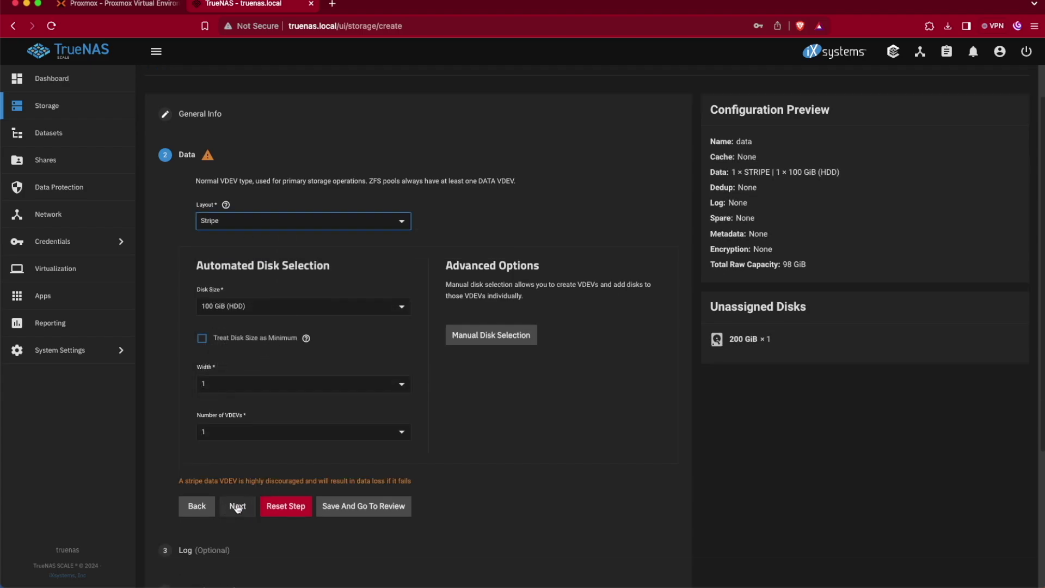
click(238, 506)
click(240, 479)
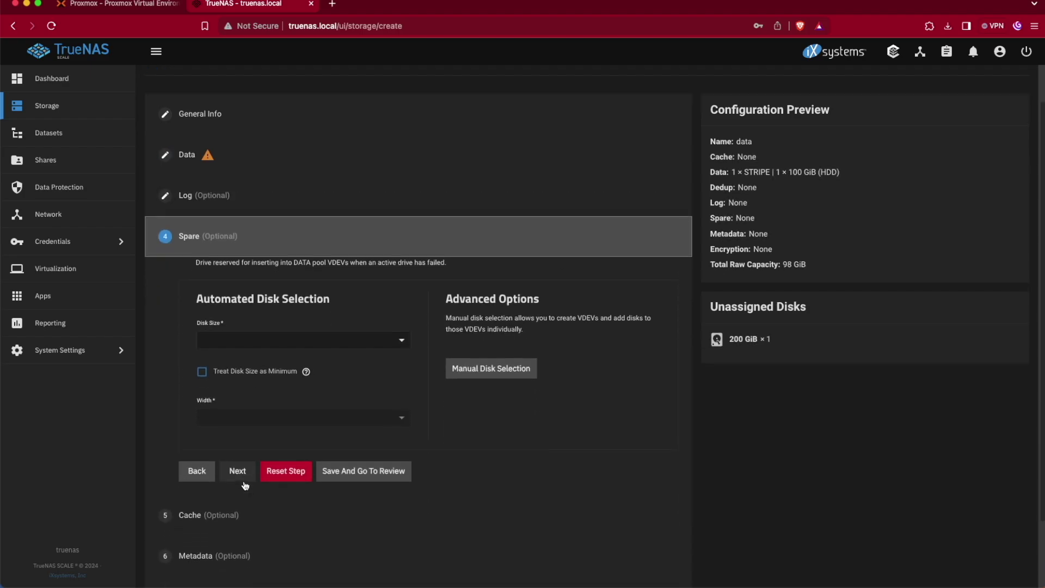
click(243, 478)
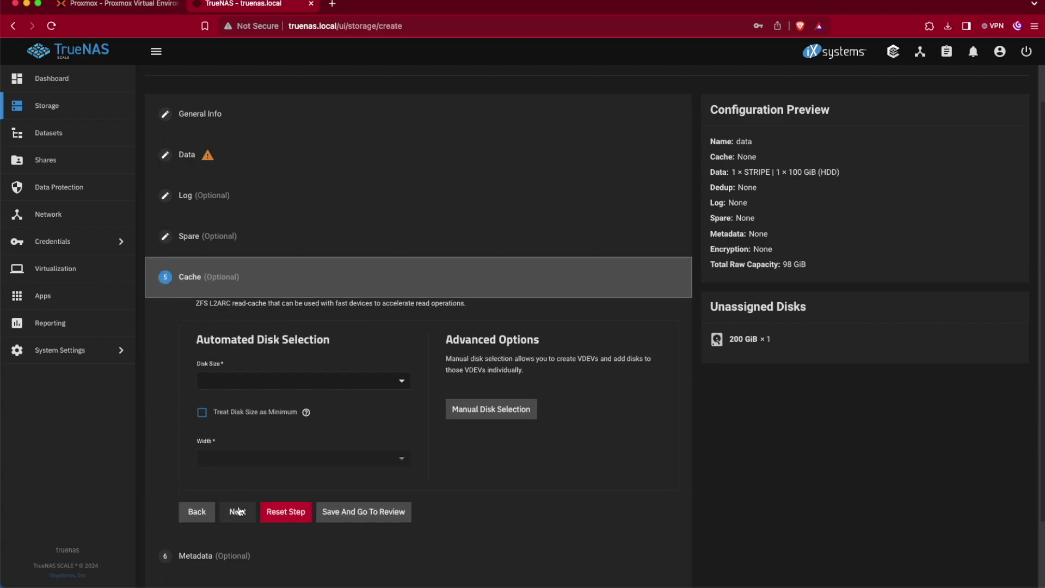
click(244, 508)
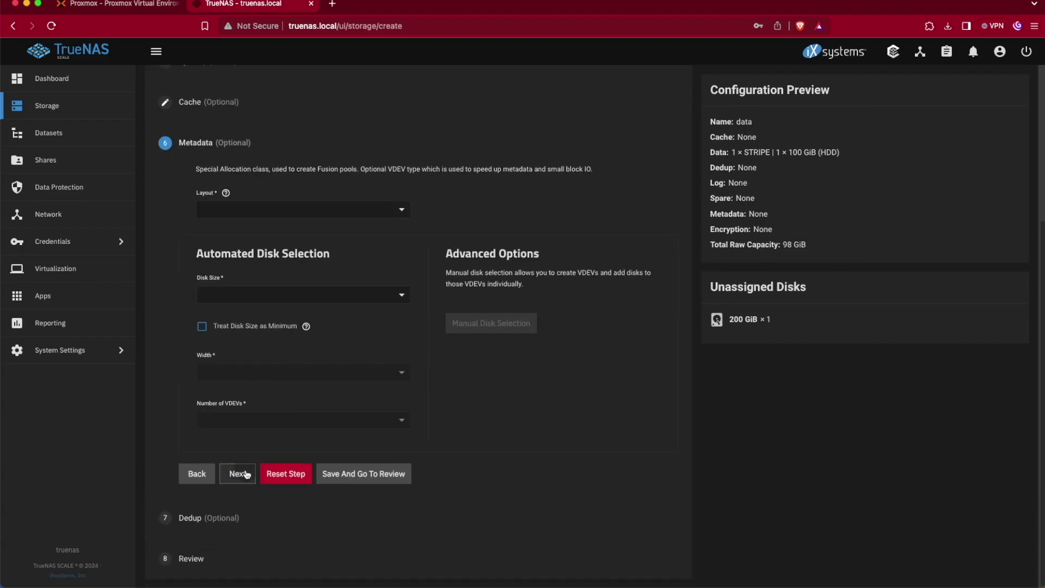
click(238, 475)
click(240, 515)
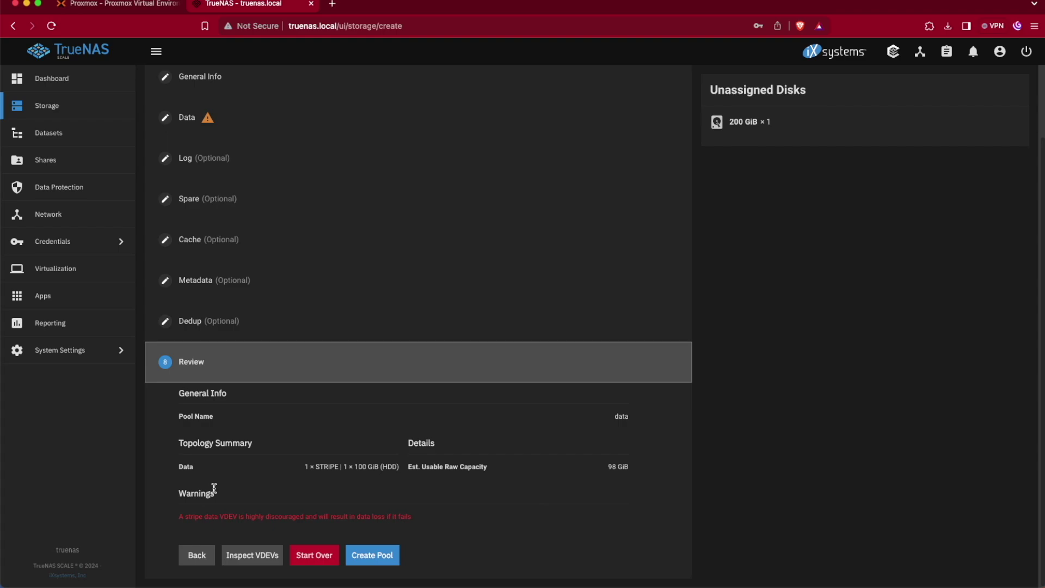
- Recheck the Data settings, then create pool 'data', confirming the disks will be erased
click(191, 117)
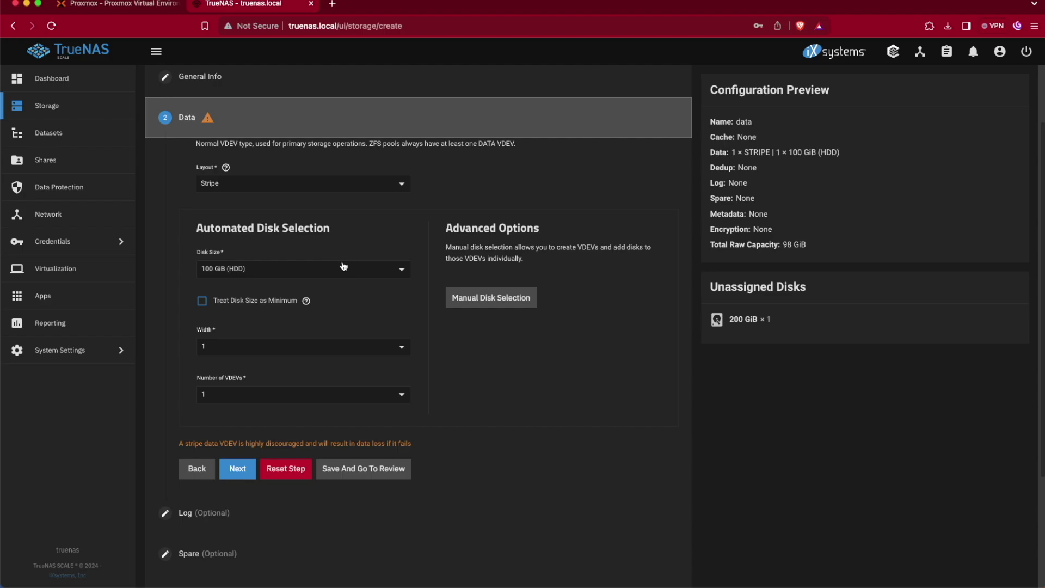
key(Return)
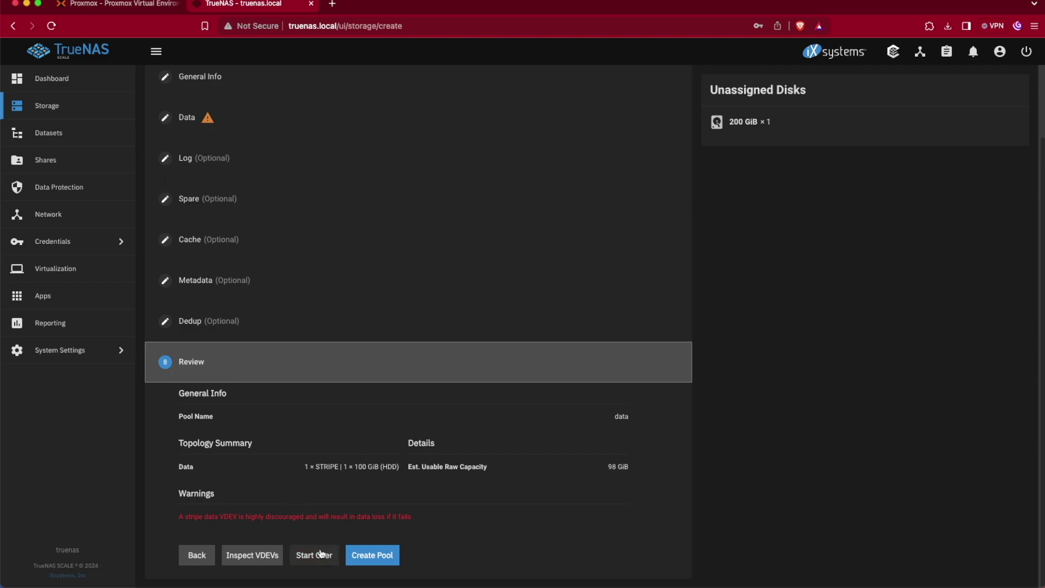
click(372, 556)
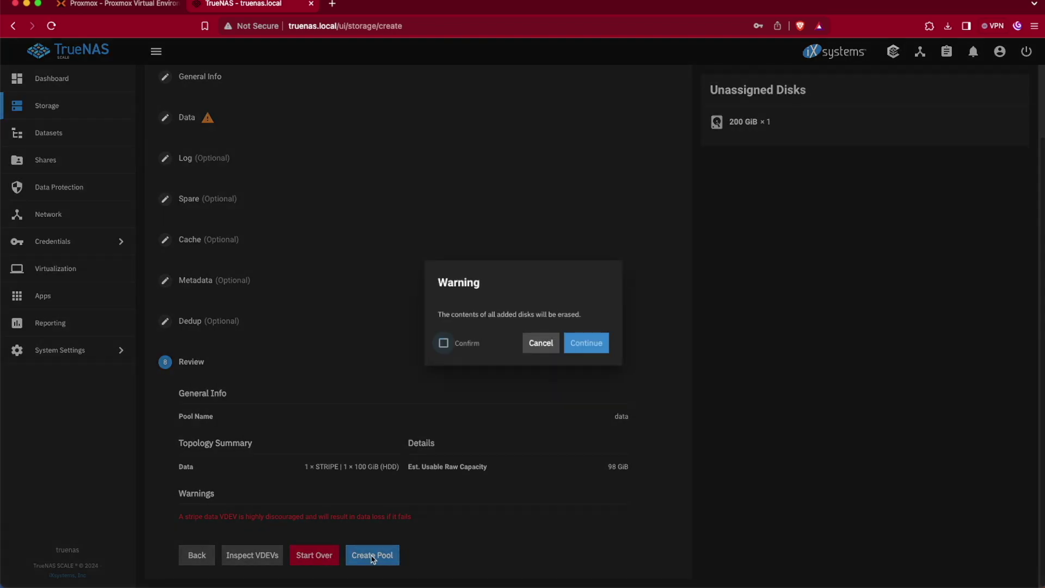
click(455, 344)
click(585, 343)
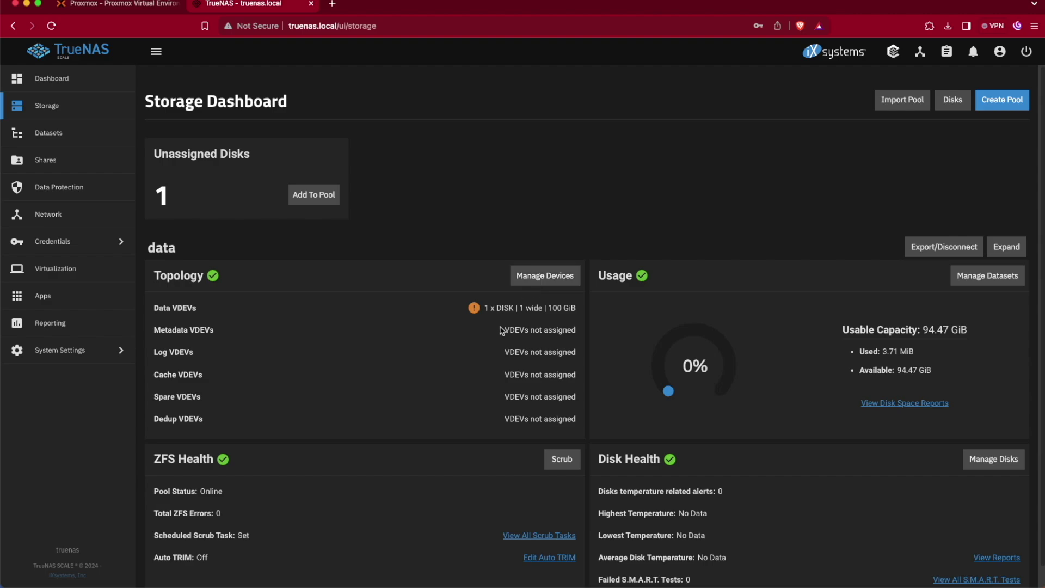
scroll(487, 348, down, 1)
mouse_move(474, 288)
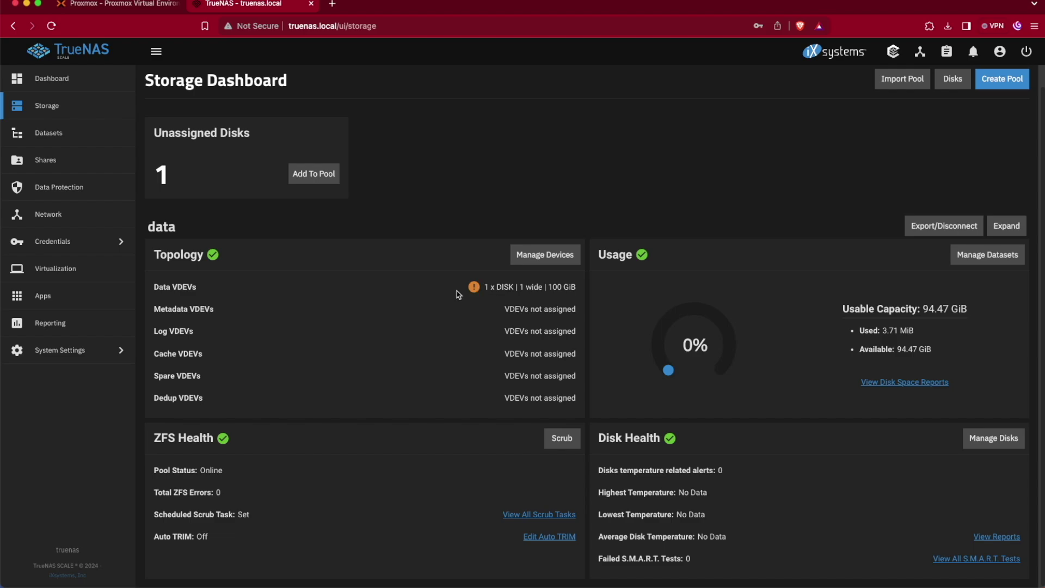
click(56, 140)
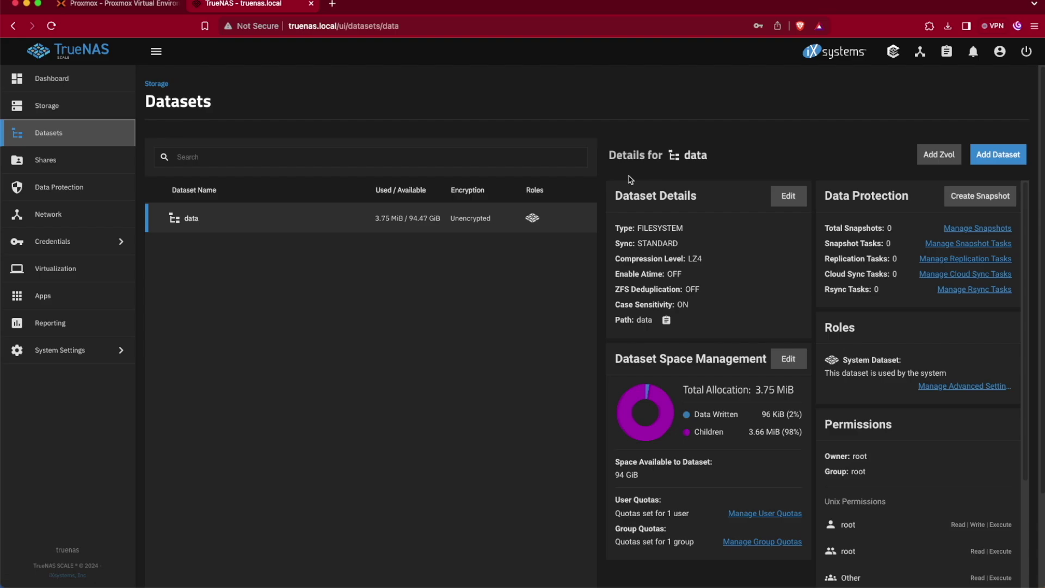
- Add a dataset named 'share' under the data pool and save it
click(992, 157)
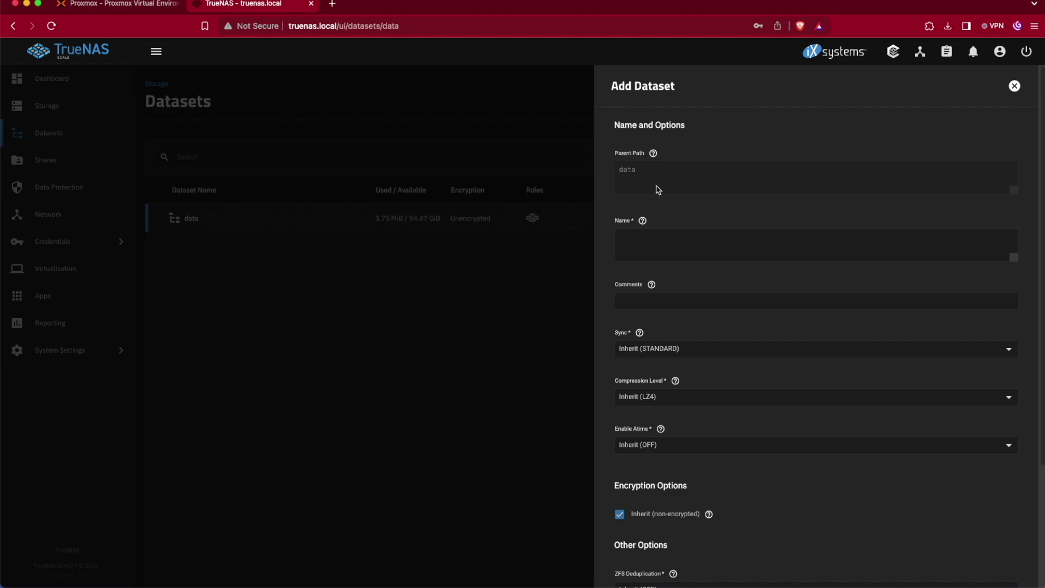
click(662, 249)
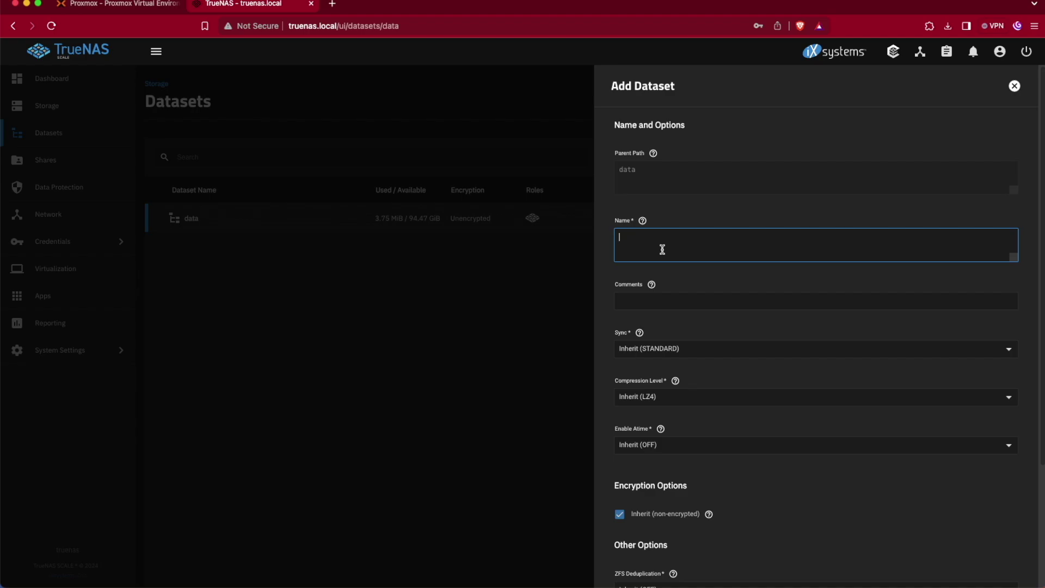
text(share)
scroll(690, 402, down, 2)
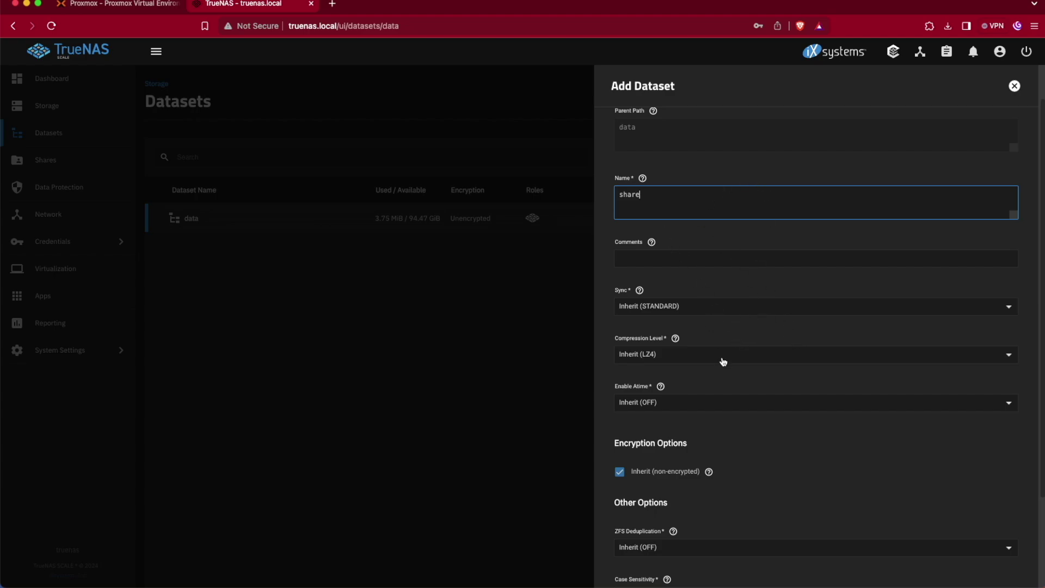
scroll(722, 378, down, 1)
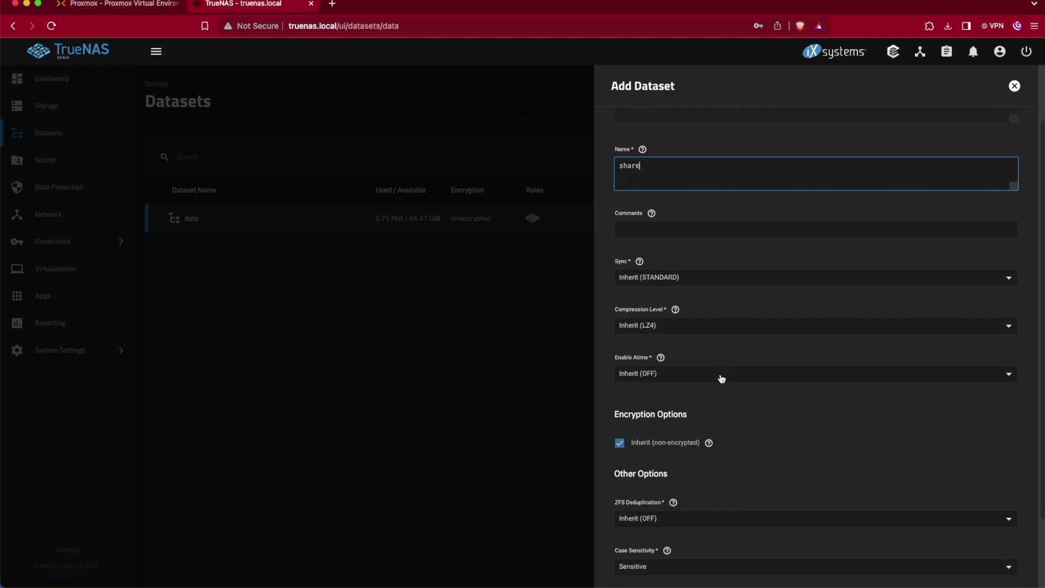
scroll(722, 376, down, 1)
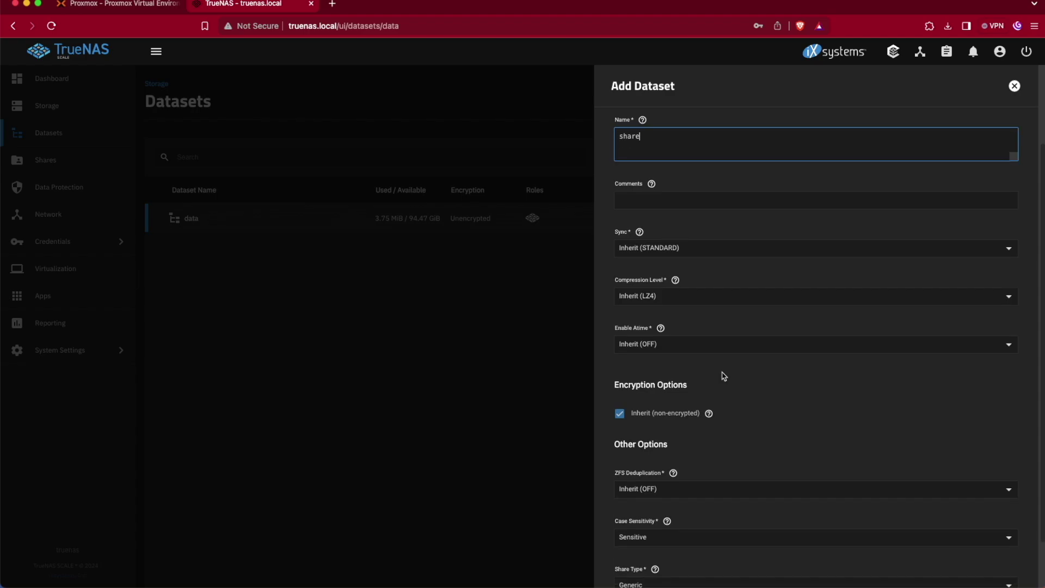
scroll(723, 376, down, 2)
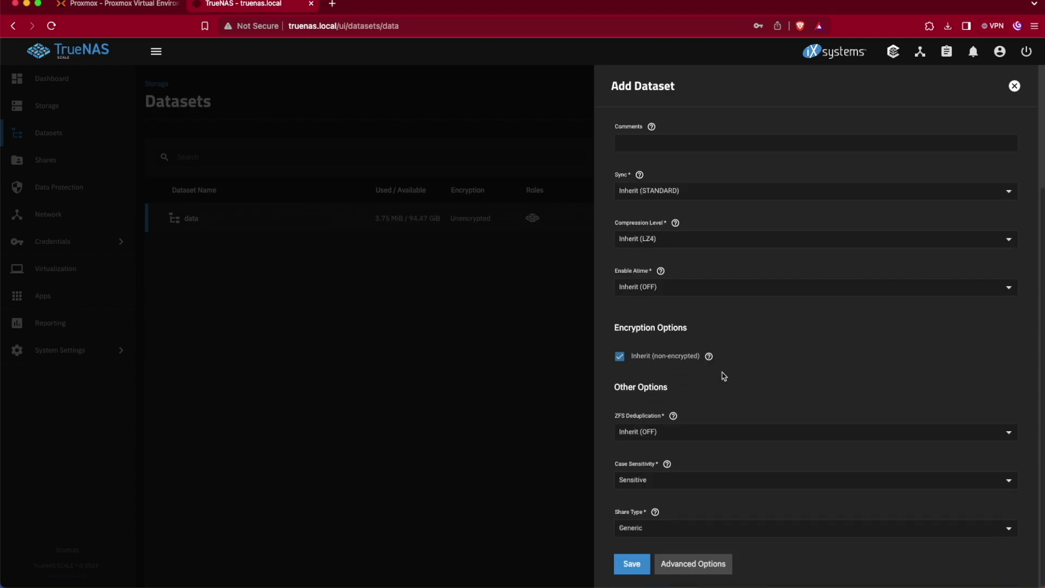
click(631, 567)
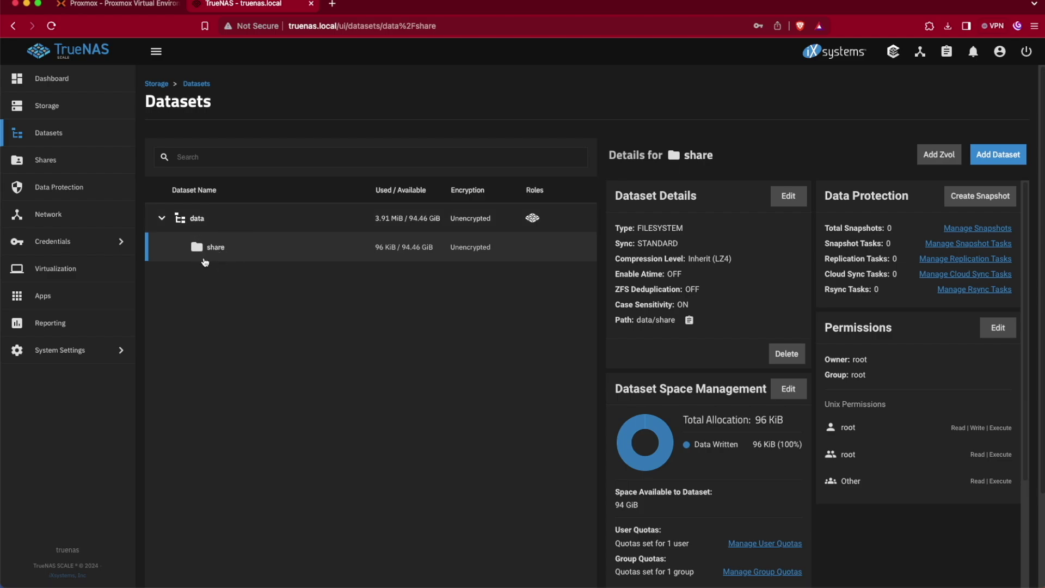
click(50, 165)
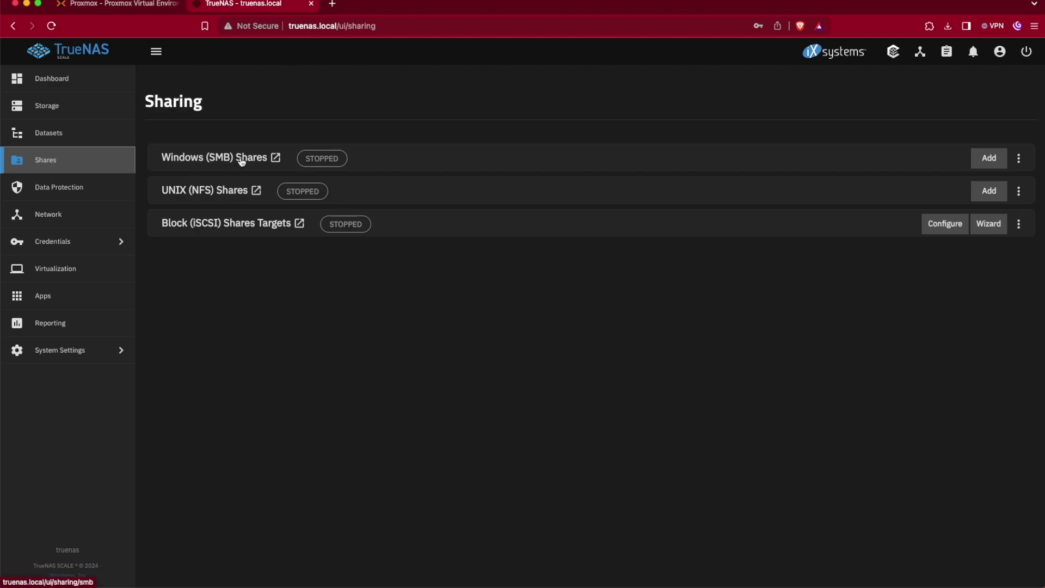
- Create an SMB share on /mnt/data/share and start the SMB service with auto-start
click(993, 161)
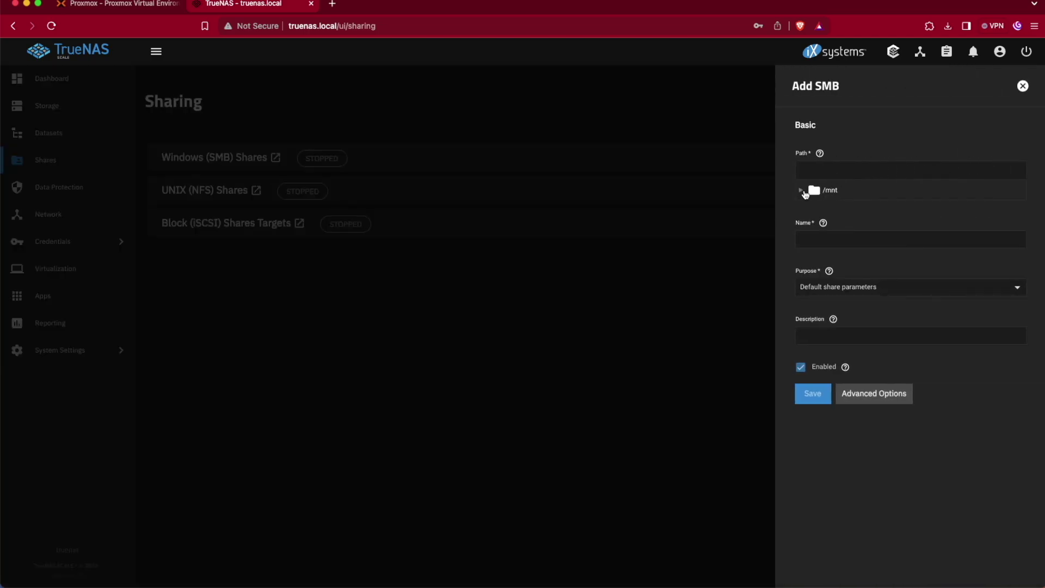
click(800, 192)
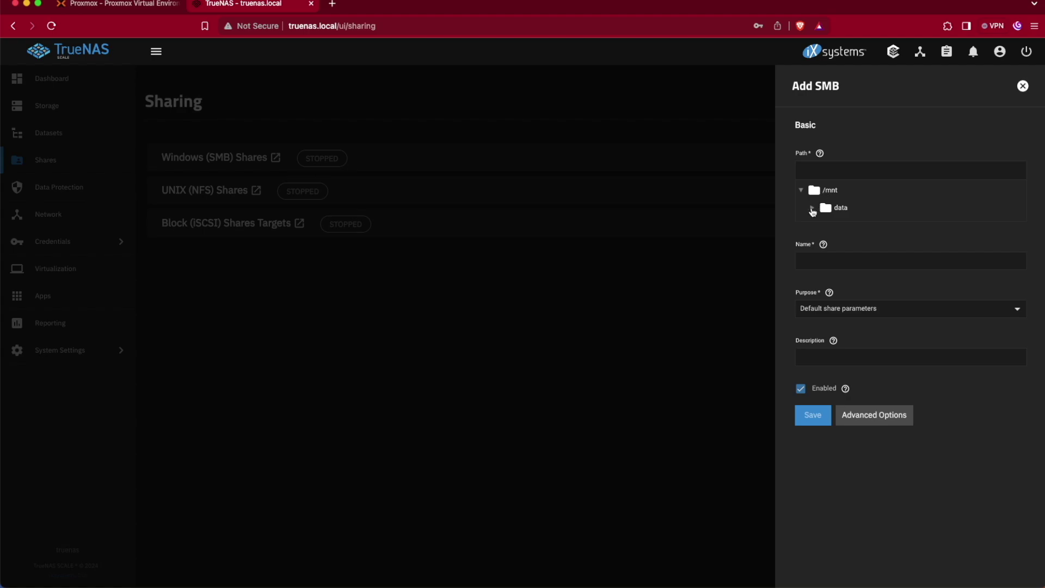
click(812, 209)
click(845, 230)
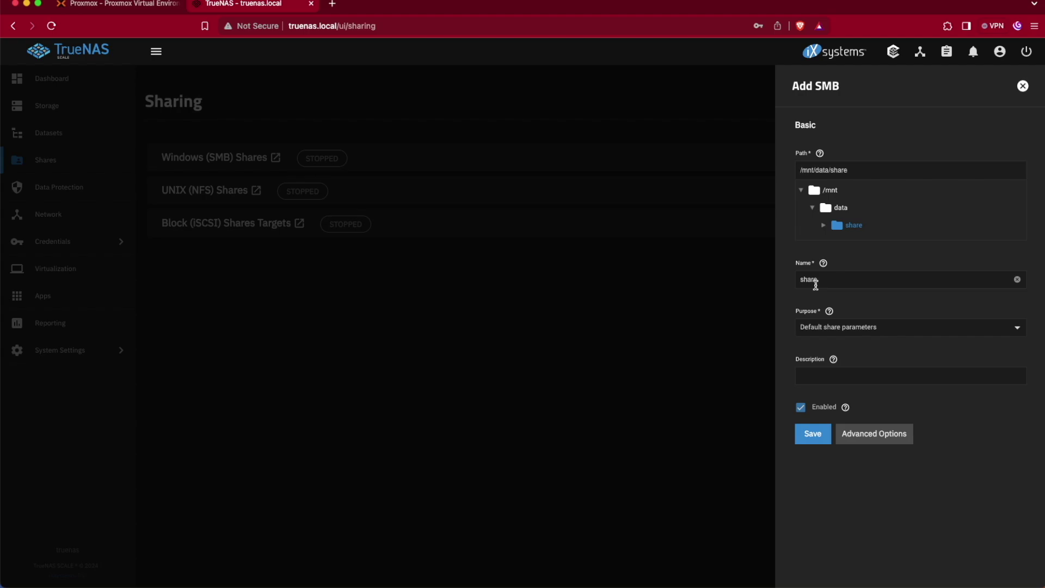
click(816, 434)
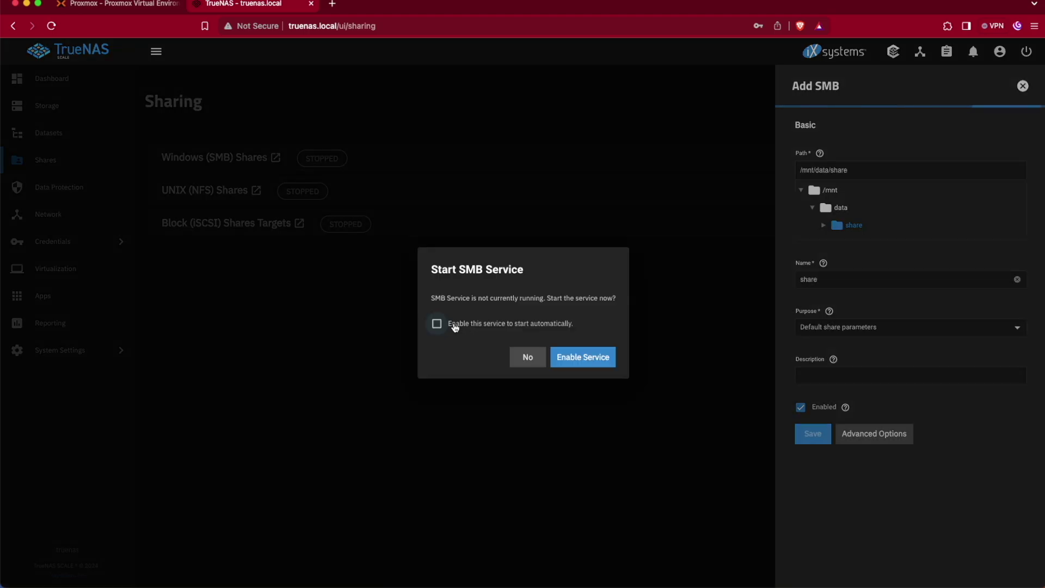
click(455, 325)
click(569, 357)
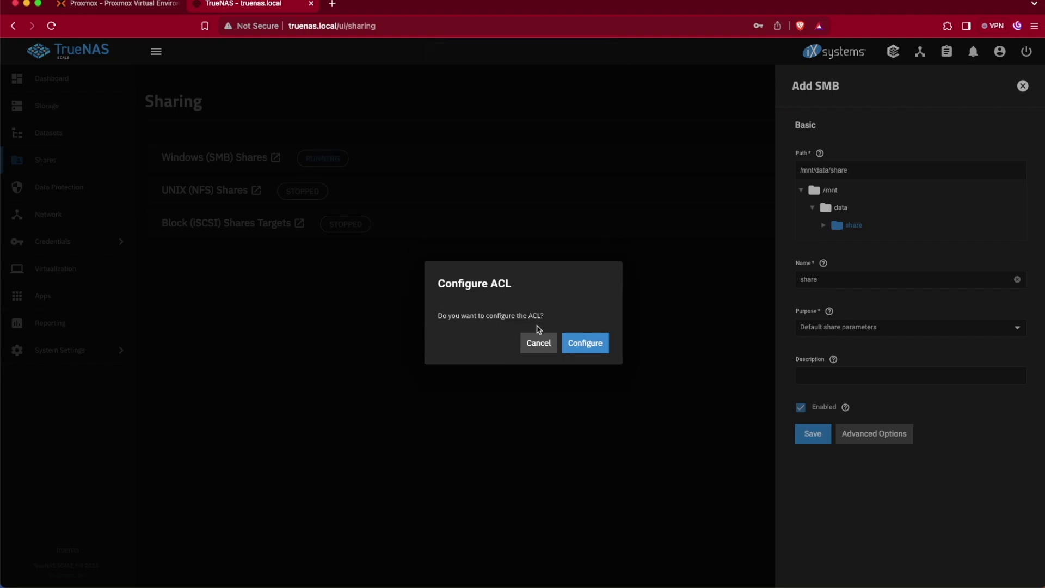
- Accept the ACL prompt and save the default ACL for /mnt/data/share
click(579, 348)
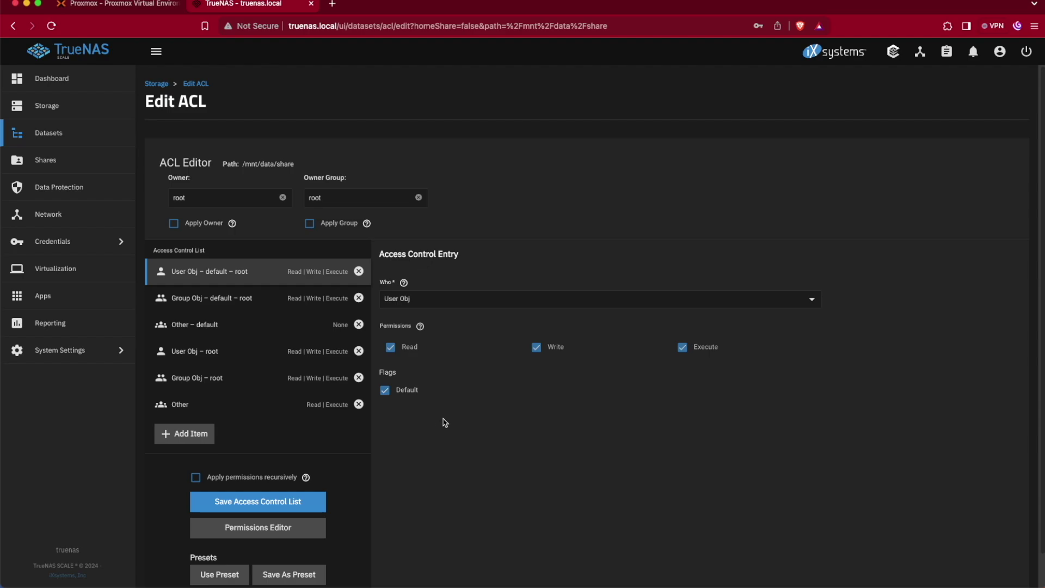
scroll(445, 423, down, 1)
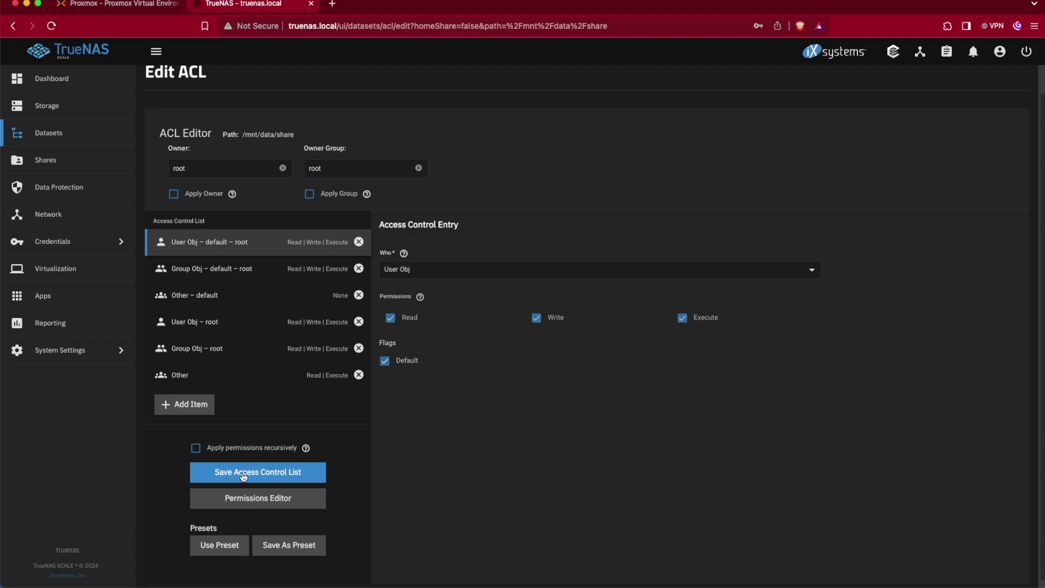
click(272, 476)
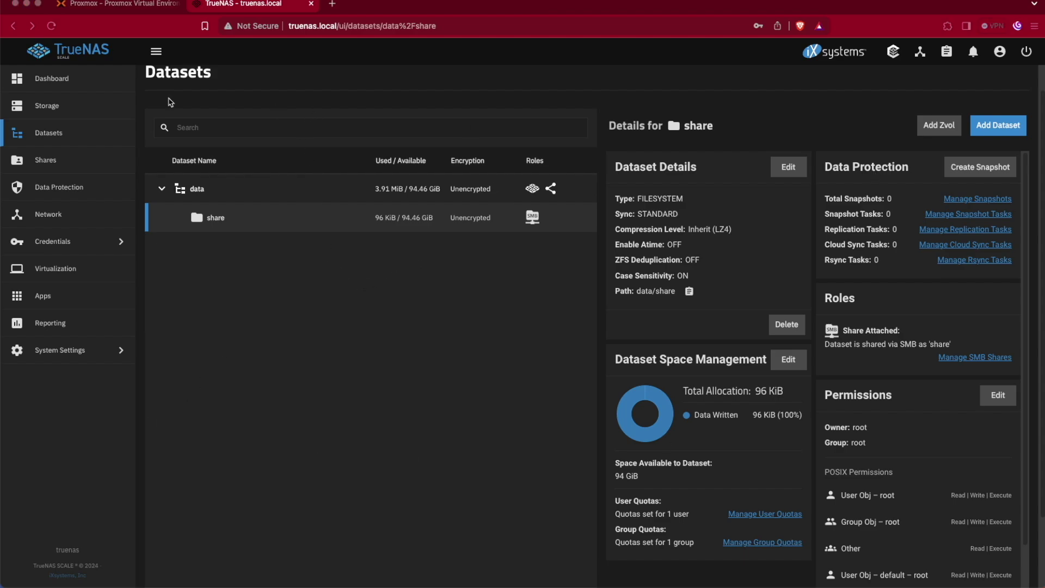
click(144, 0)
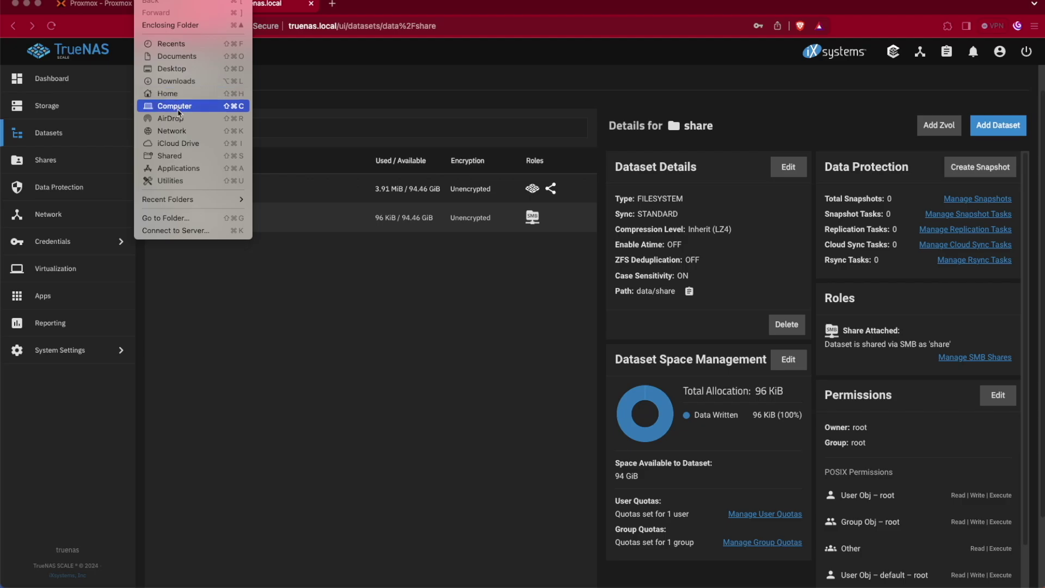
key(Escape)
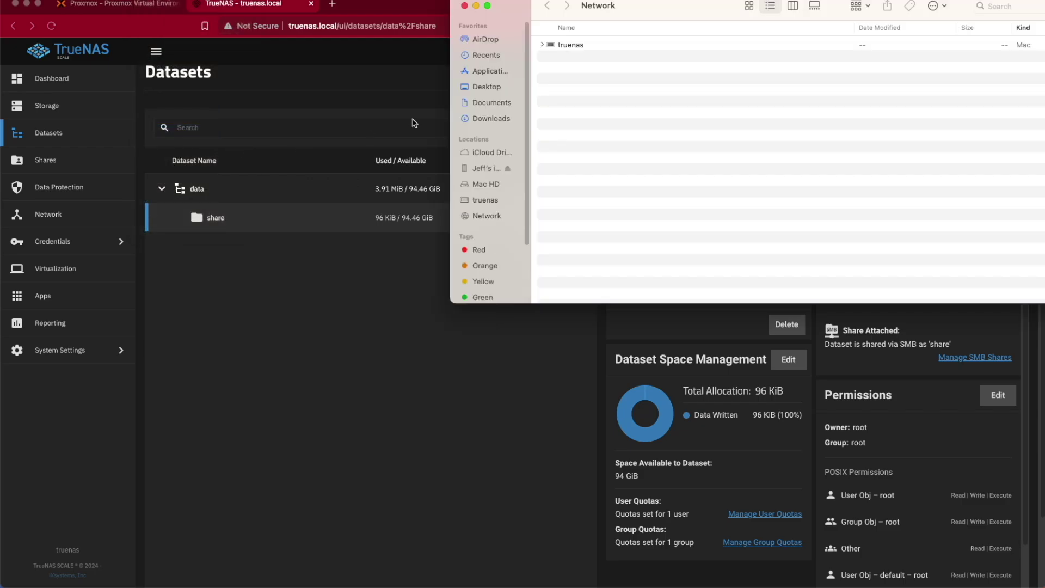
drag(652, 1, 275, 150)
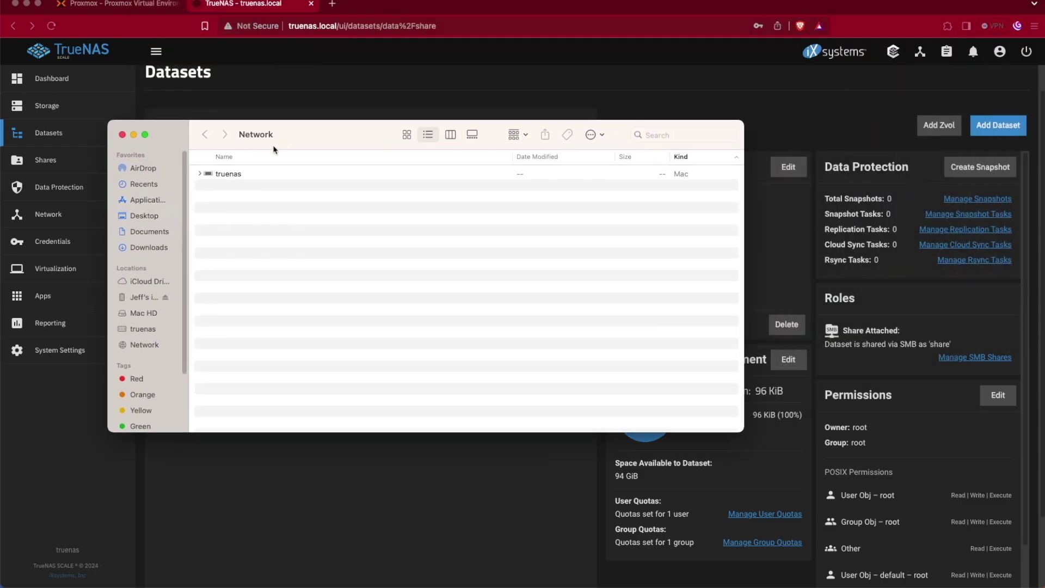
double_click(226, 175)
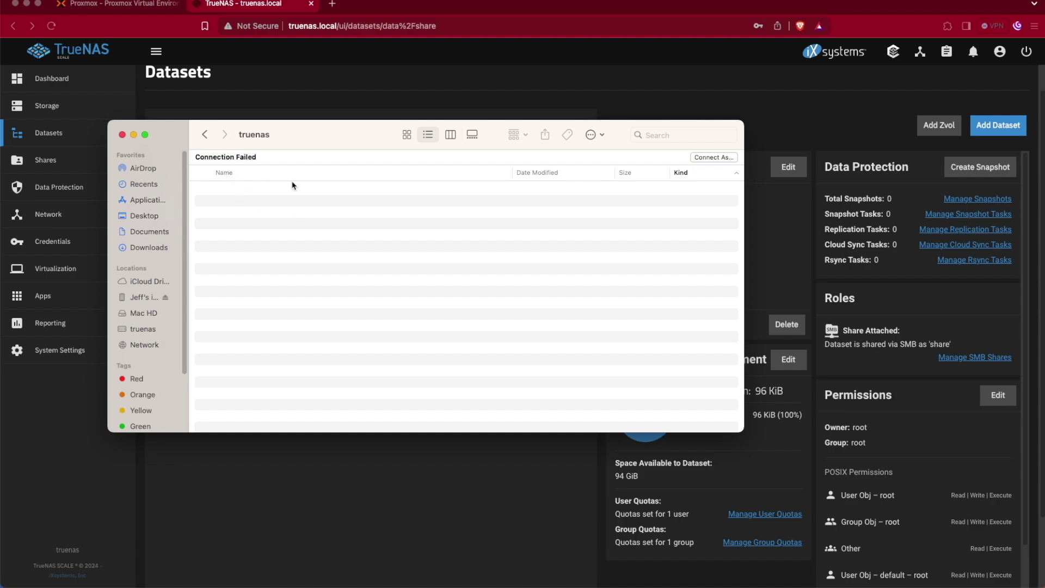
click(705, 159)
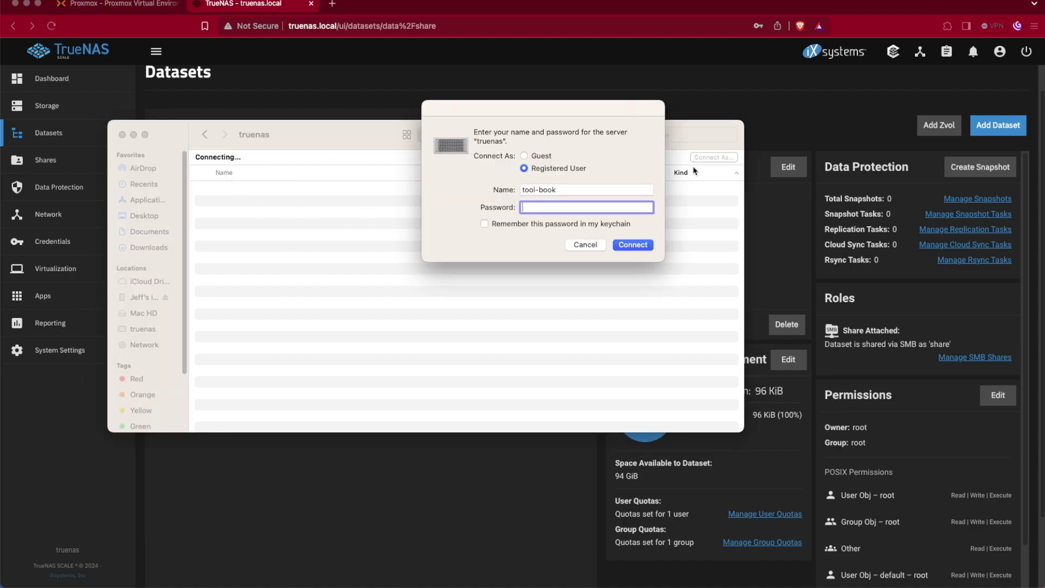
triple_click(560, 189)
text(admin)
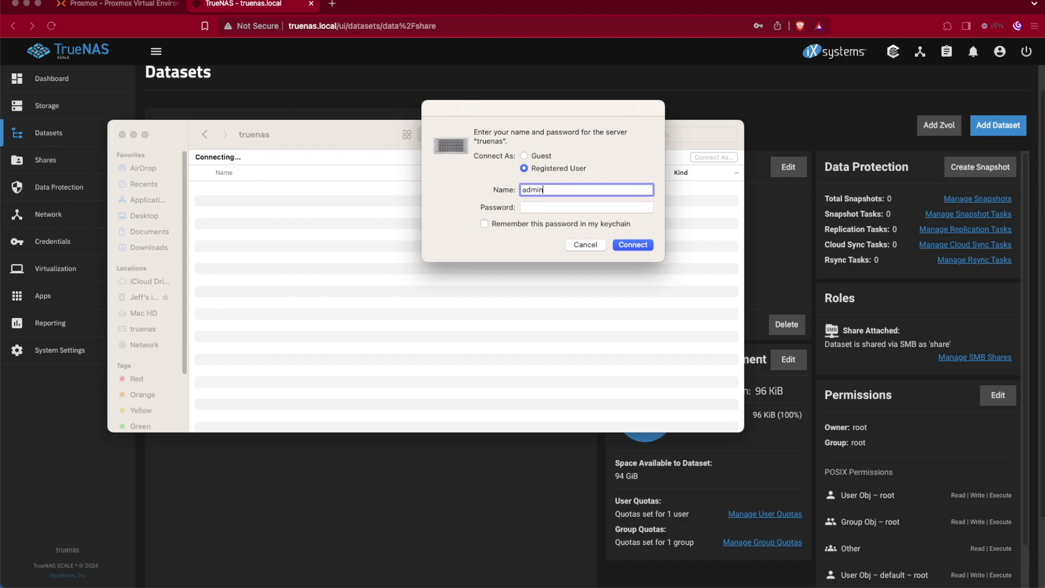
key(Tab)
text(••)
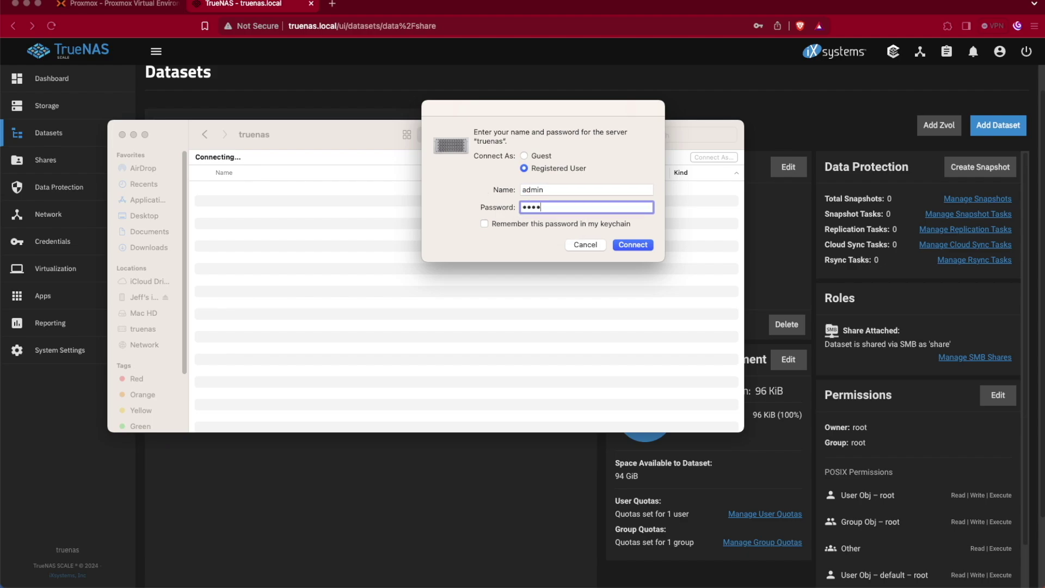
text(••••)
key(Return)
click(577, 245)
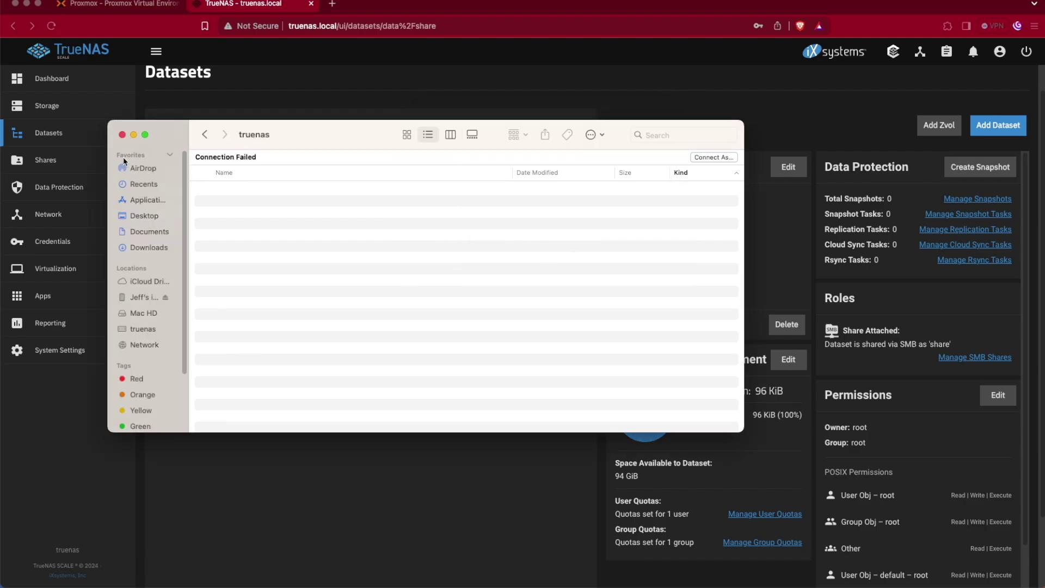
click(122, 135)
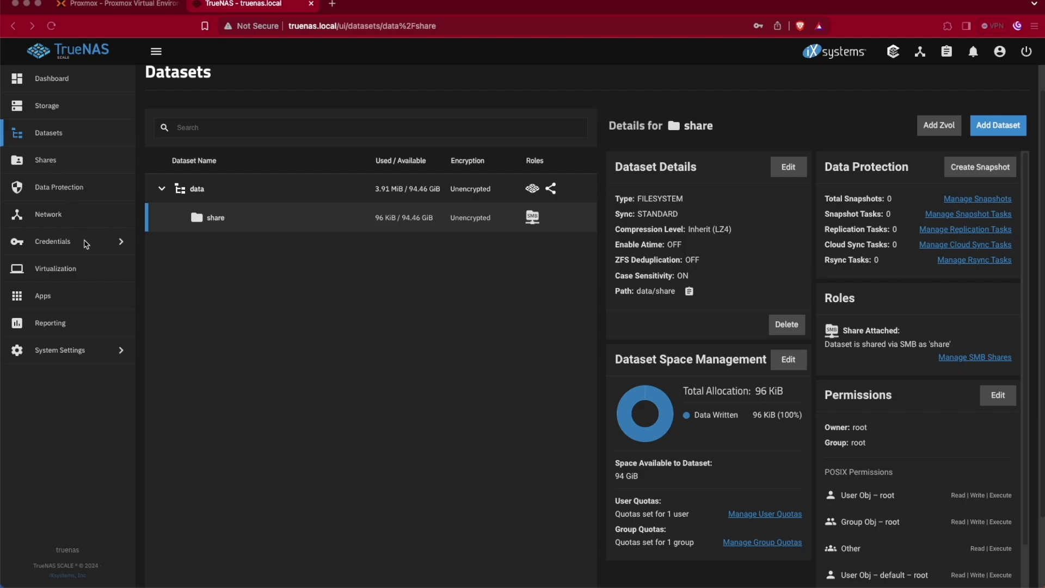
- Add a local user with full name 've' and a confirmed password, then save it
click(108, 250)
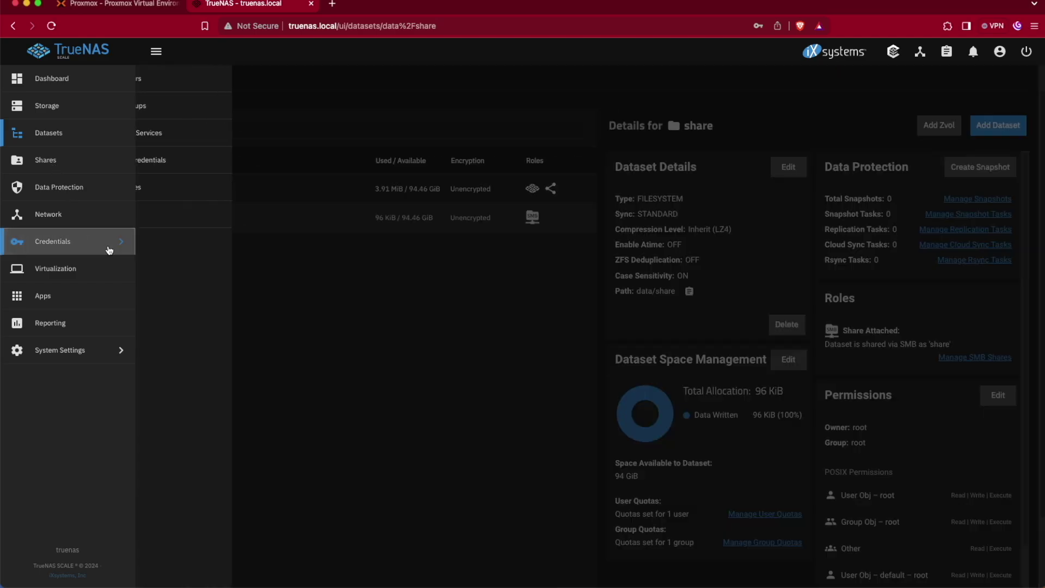
click(162, 80)
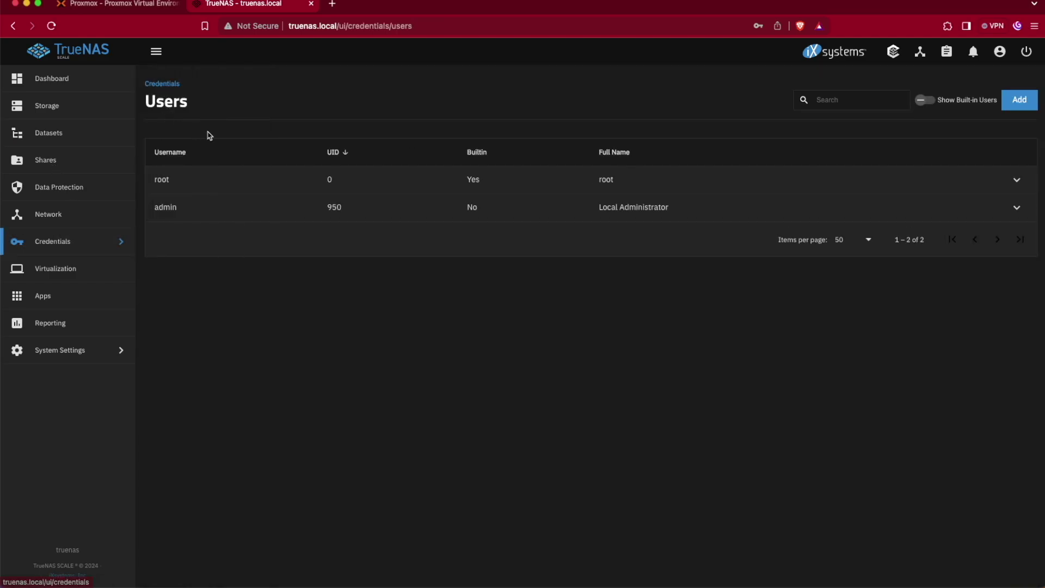
click(1033, 103)
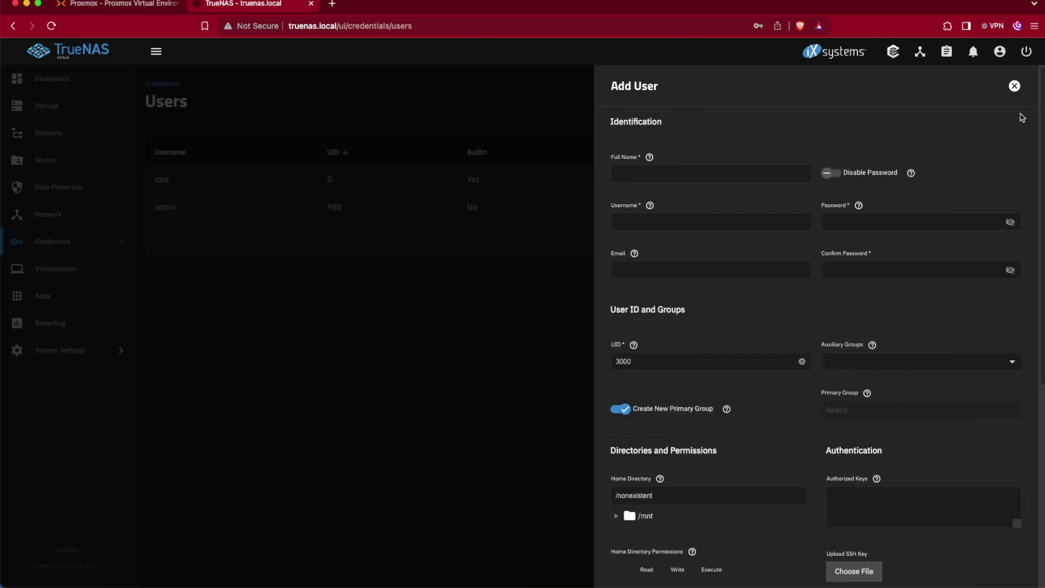
click(680, 173)
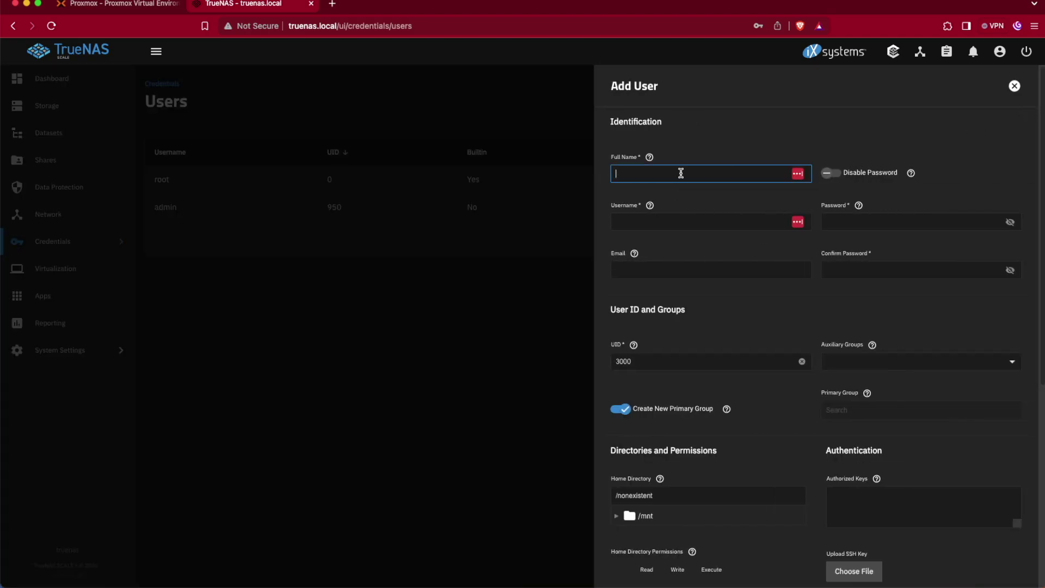
text(ve)
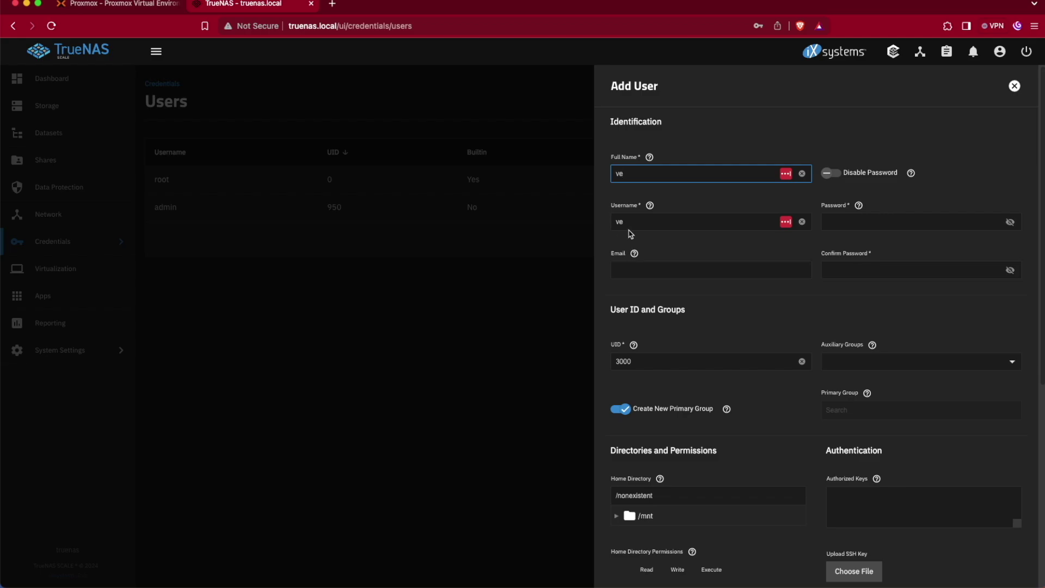
click(847, 224)
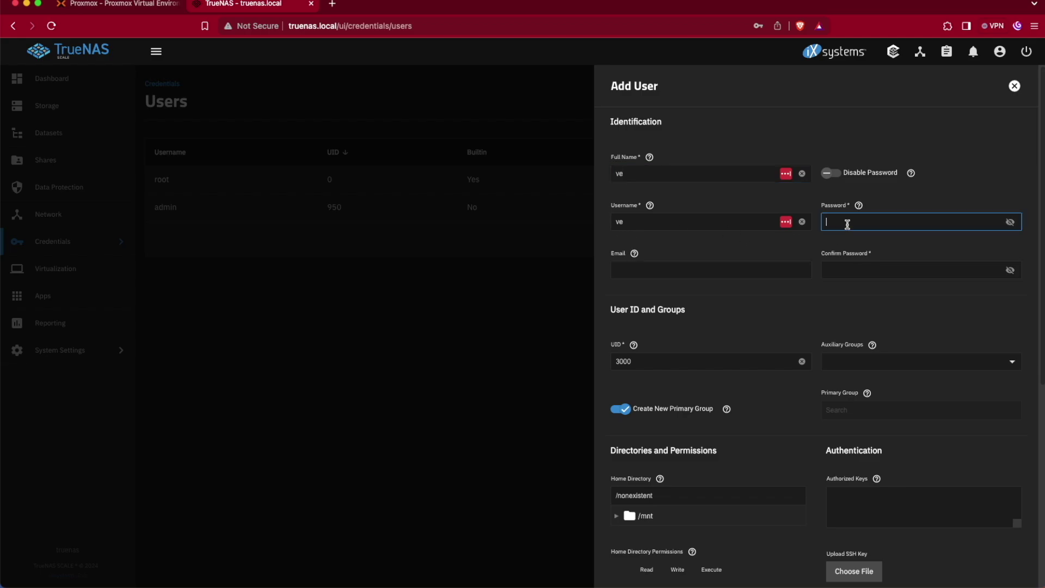
text(123456)
key(Tab)
text(123456)
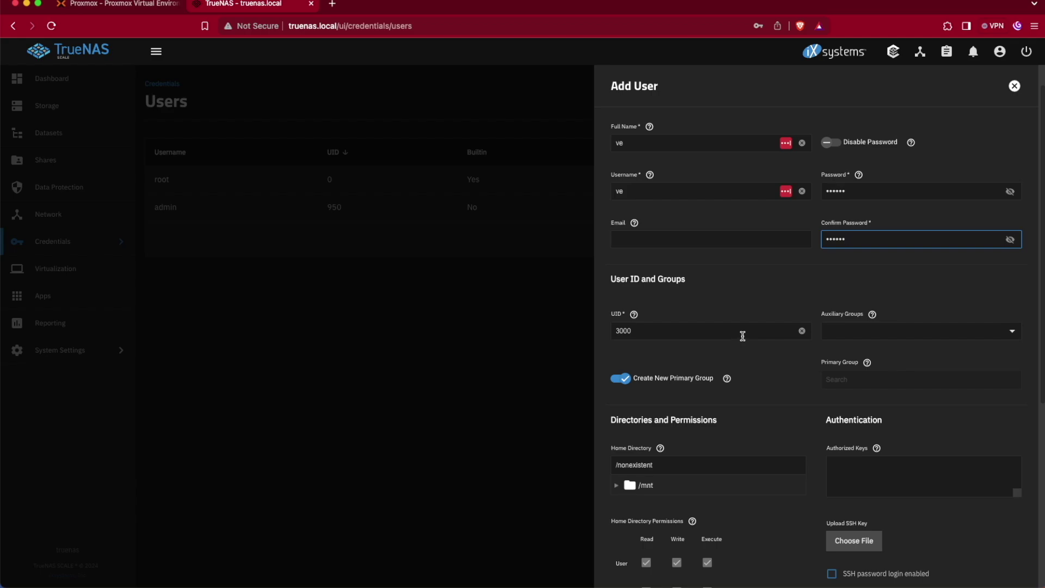
scroll(742, 335, down, 2)
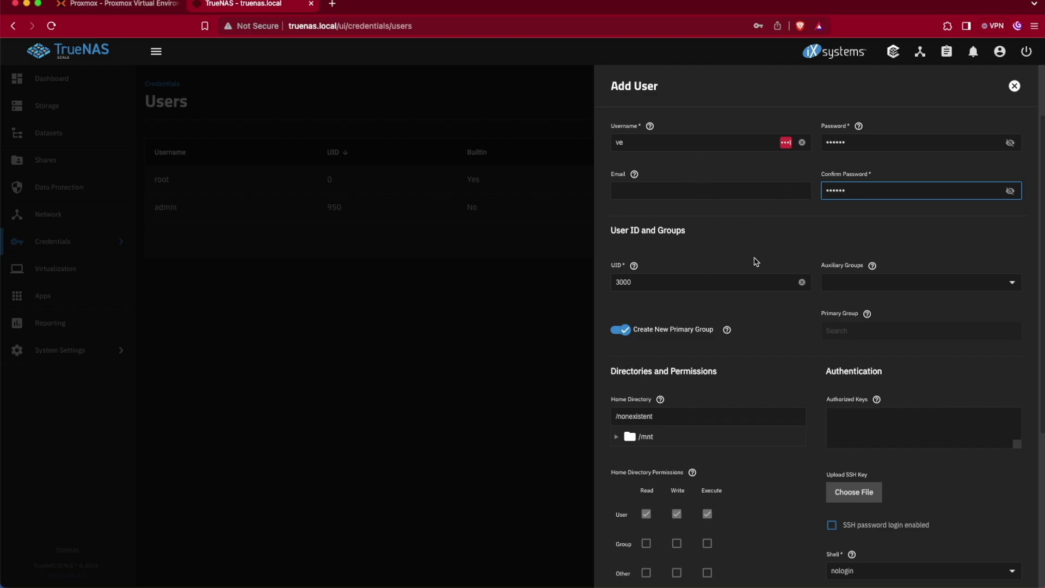
scroll(762, 283, down, 5)
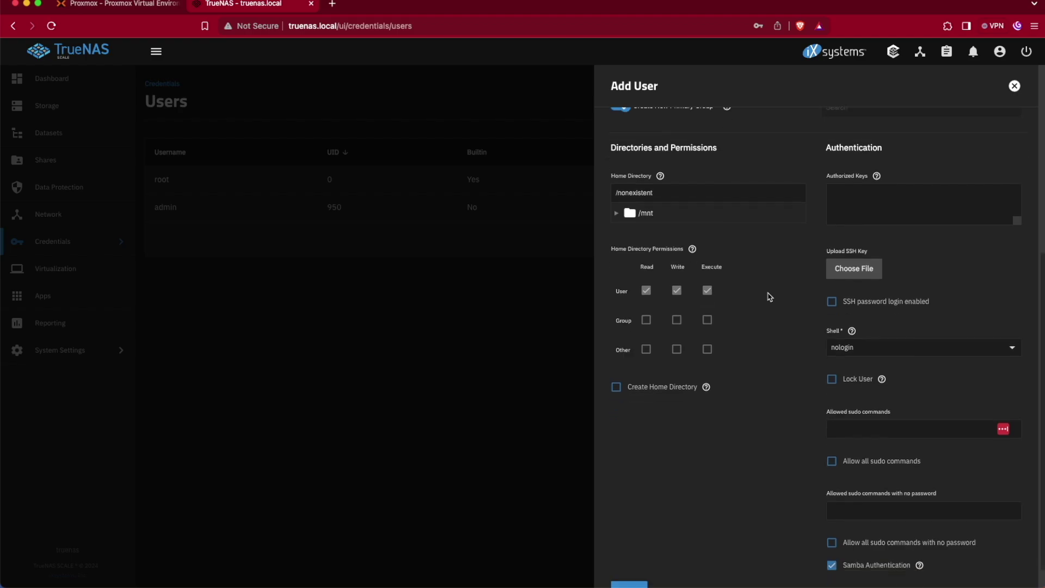
click(625, 567)
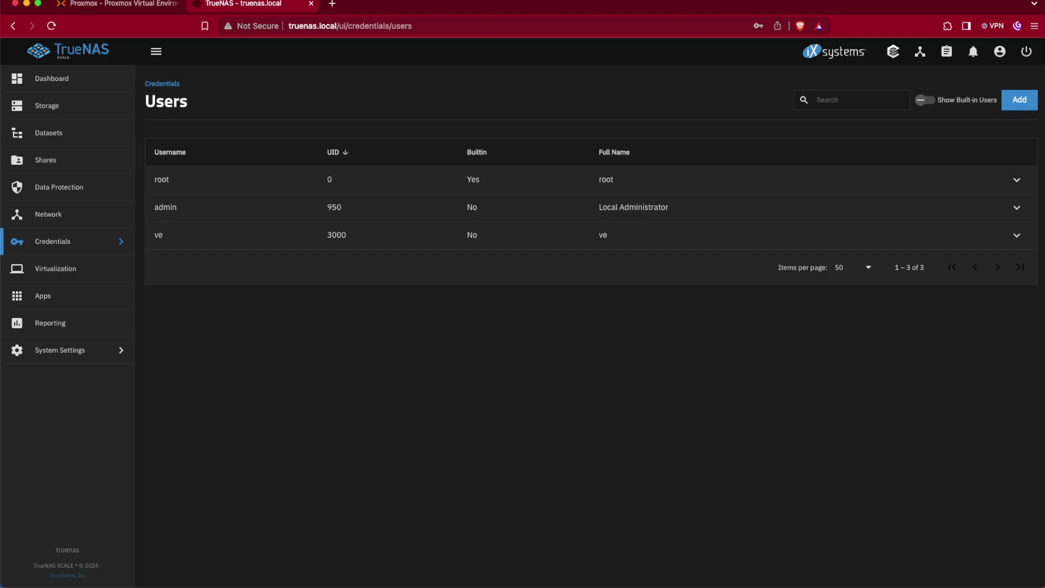
- In Finder, connect to the truenas server from Network, logging in as the new user
click(143, 6)
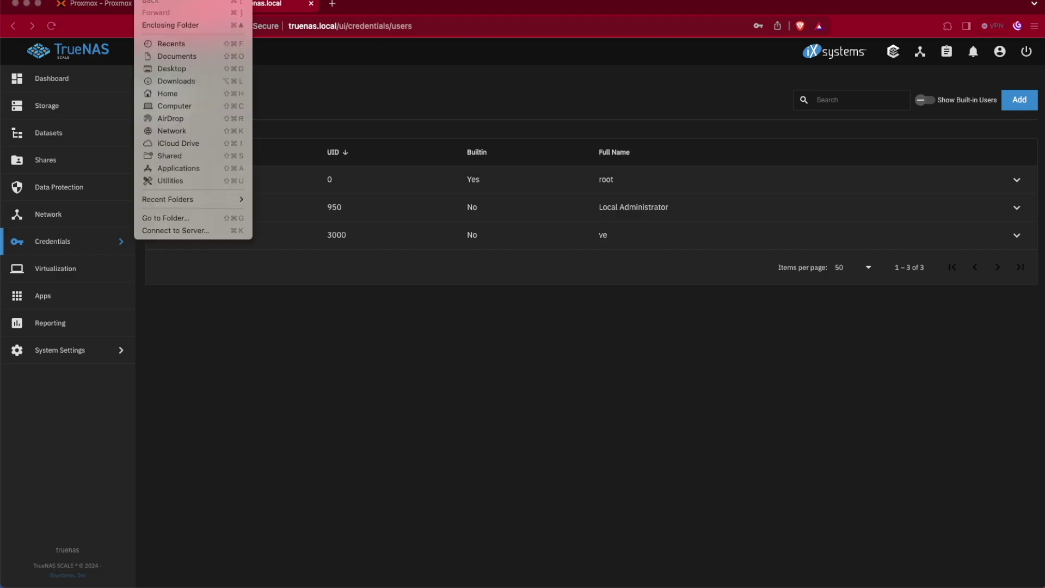
click(163, 131)
double_click(303, 176)
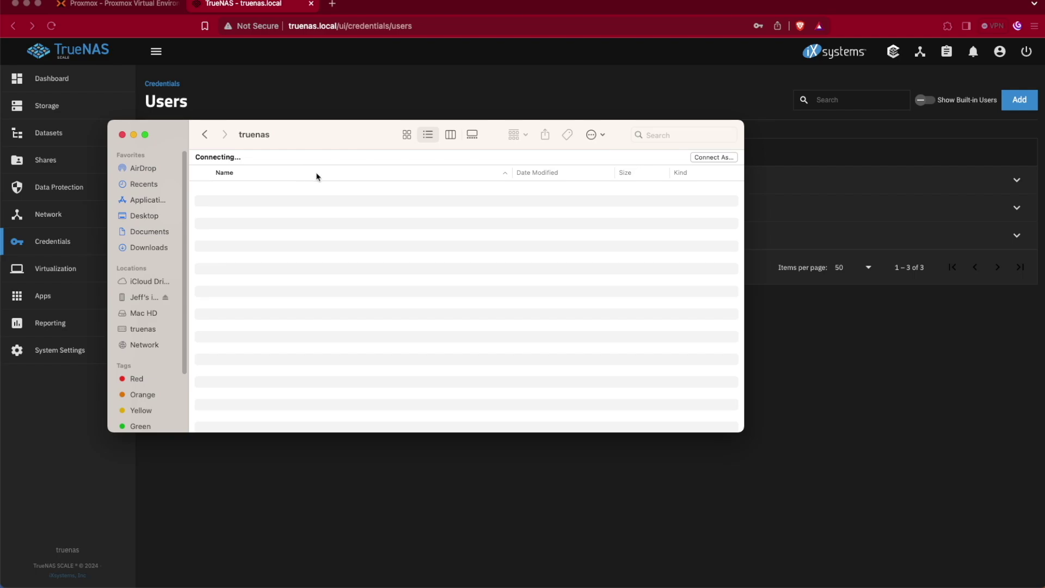
click(704, 158)
click(710, 158)
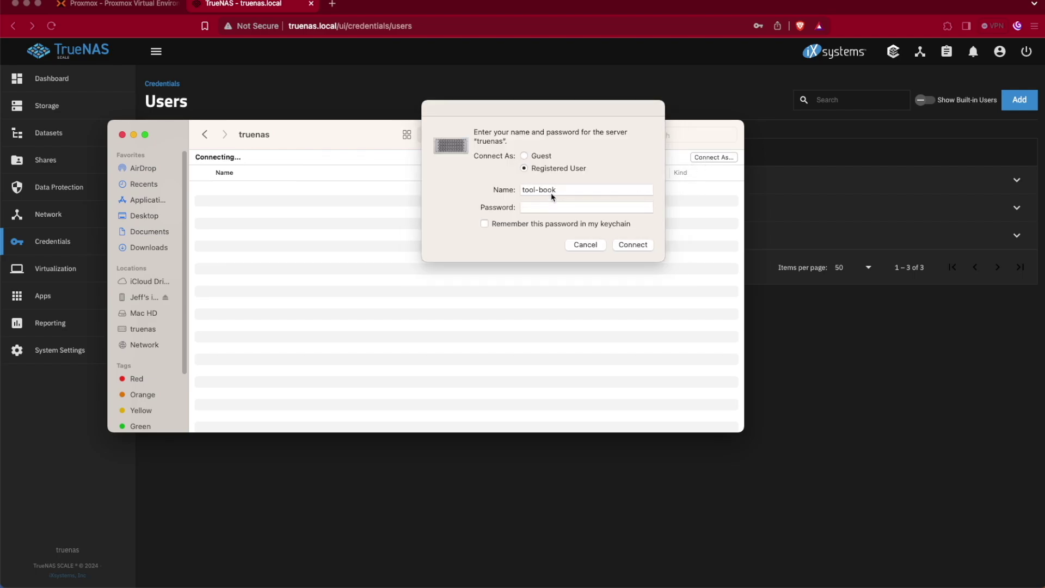
drag(566, 191, 495, 192)
text(ve)
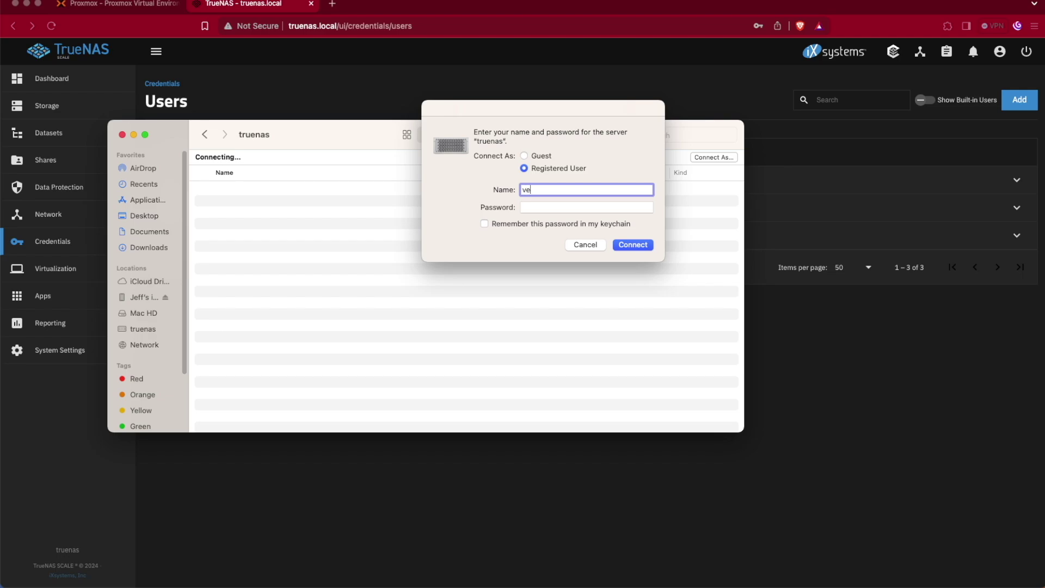
key(Tab)
text(****)
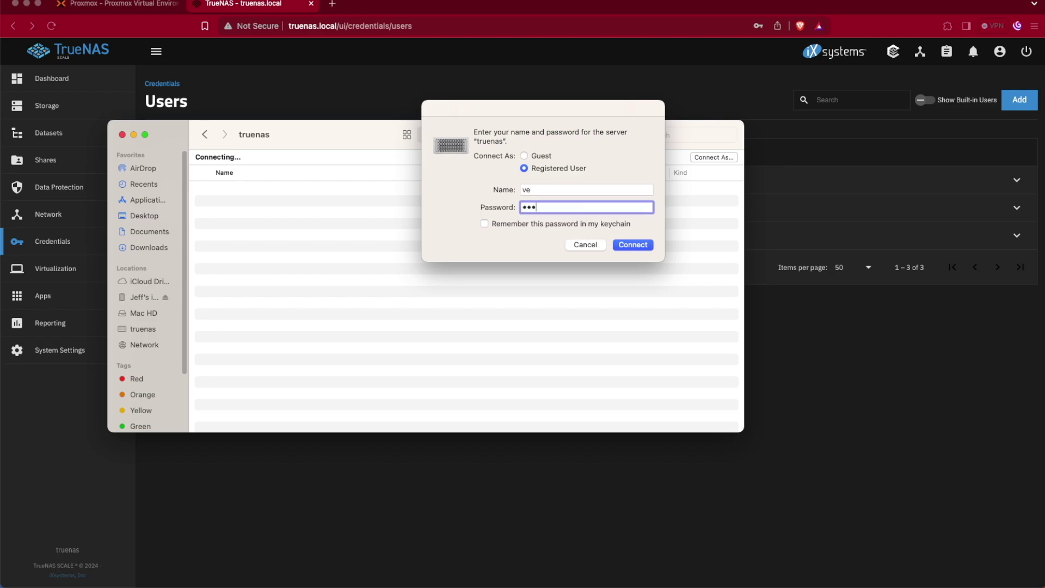
key(Return)
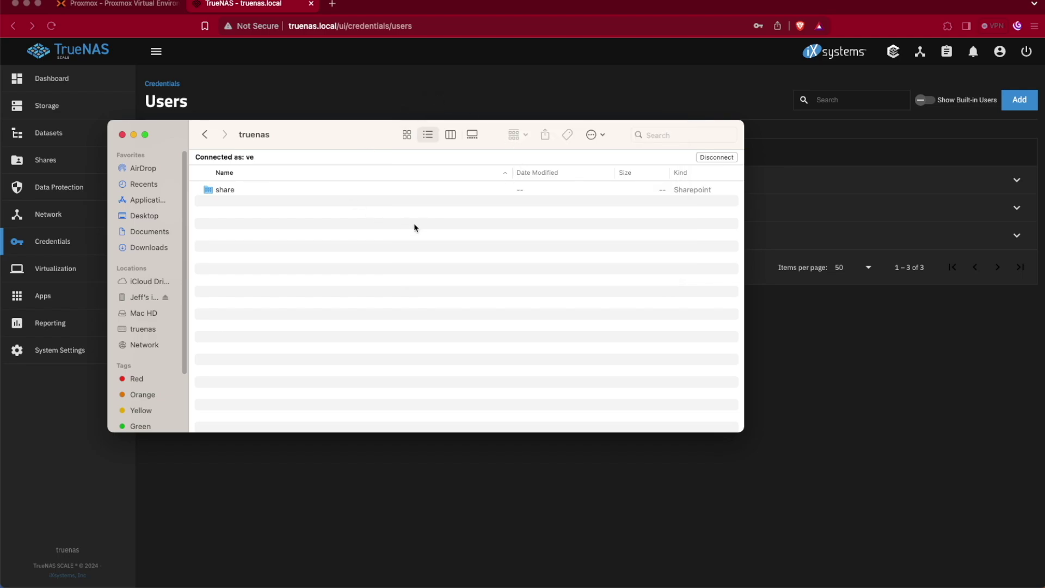
- Open the share folder and try dropping a screenshot into it
double_click(237, 192)
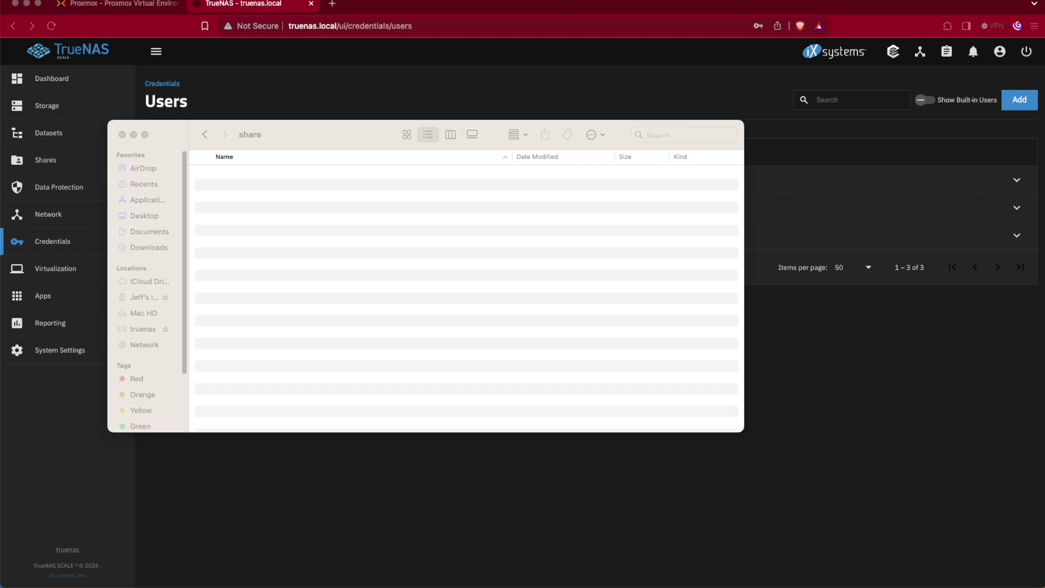
drag(572, 0, 389, 269)
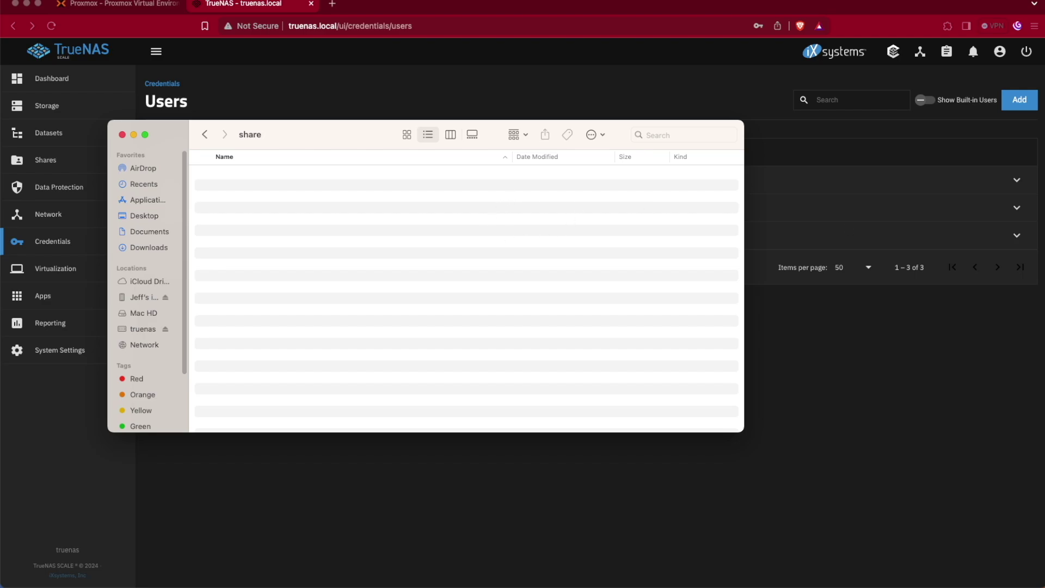
drag(794, 206, 397, 267)
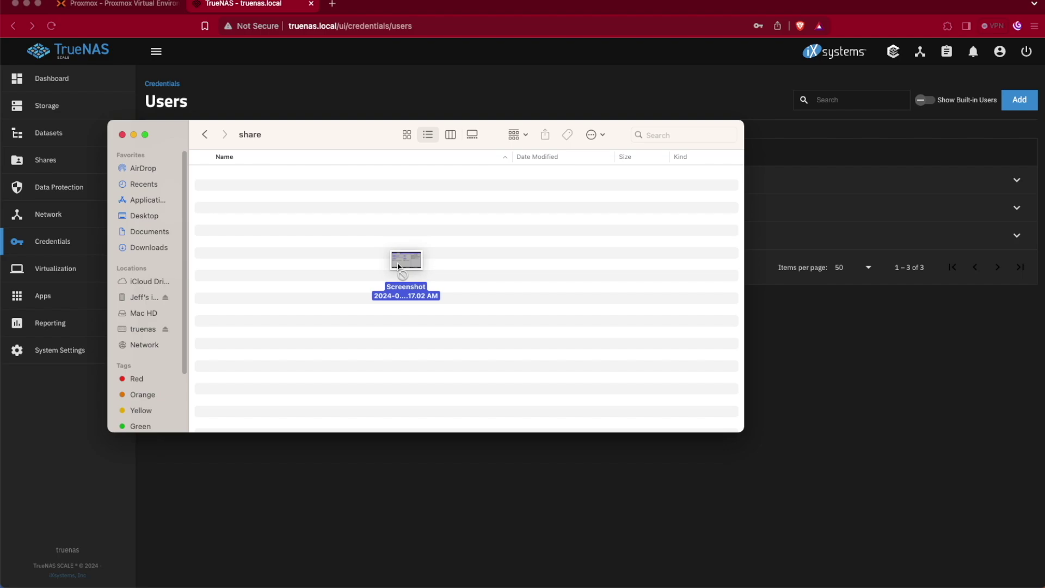
drag(397, 264, 403, 267)
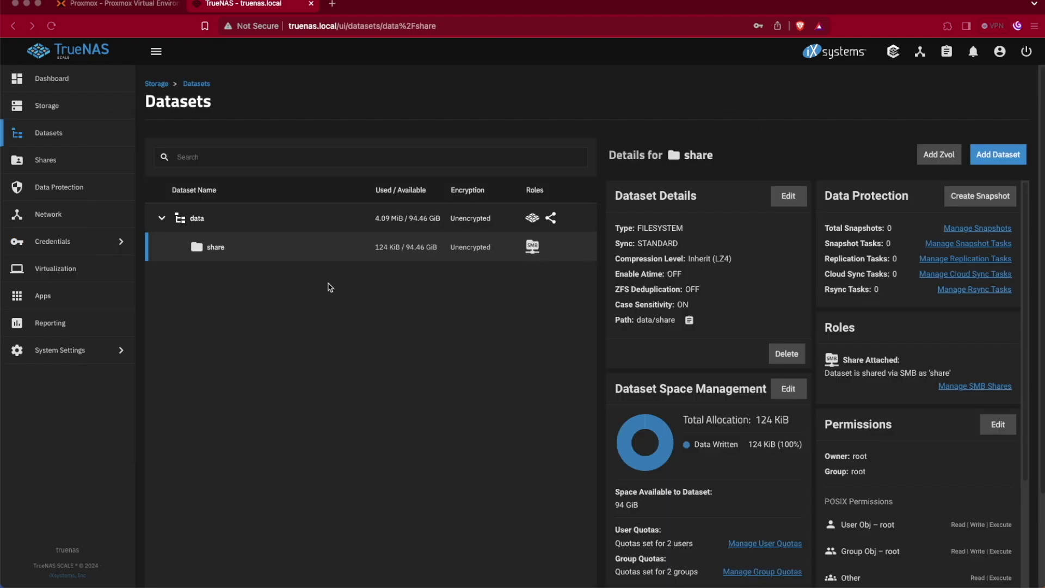
- Open the ACL editor for /mnt/data/share from the share dataset's Permissions card
click(54, 137)
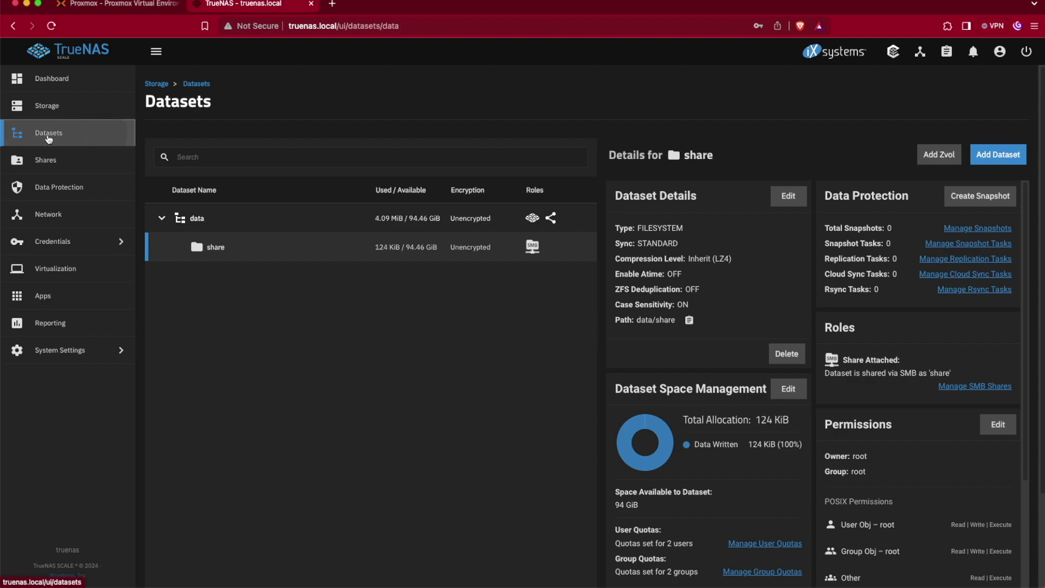
click(220, 249)
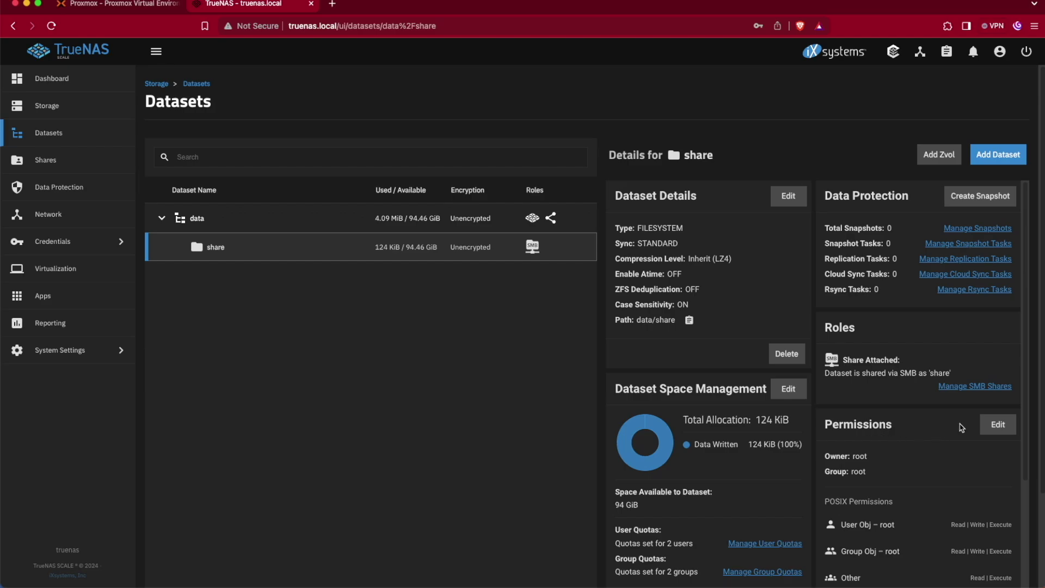
click(999, 424)
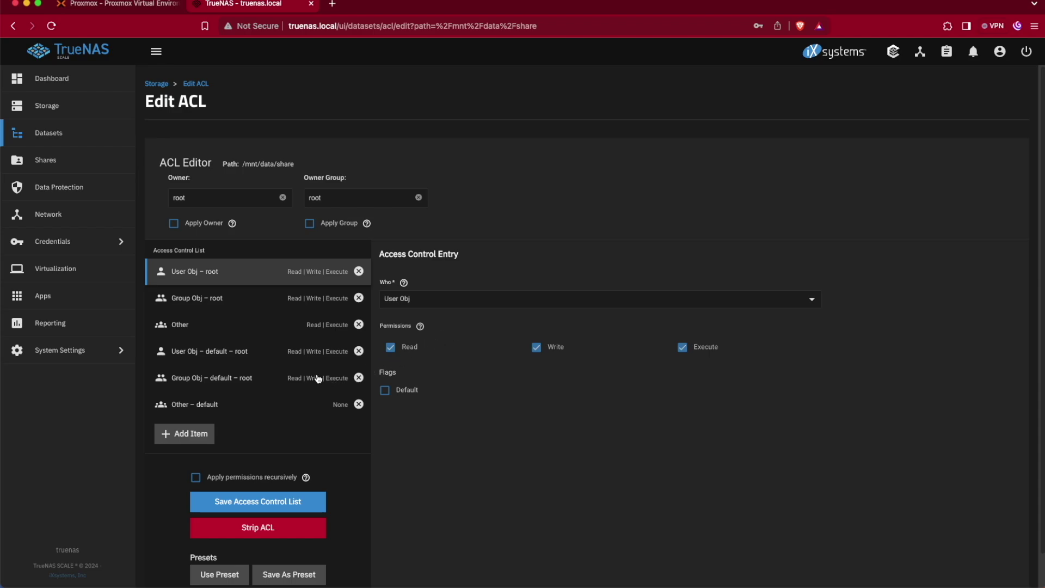
- Add a Mask ACL entry with Read, Write and Execute permissions
click(202, 441)
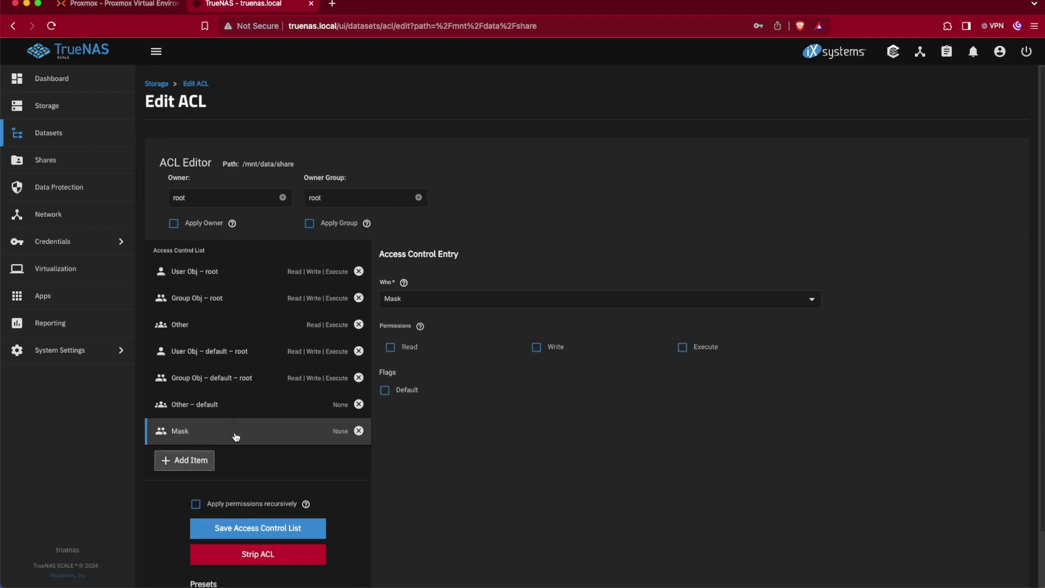
click(390, 347)
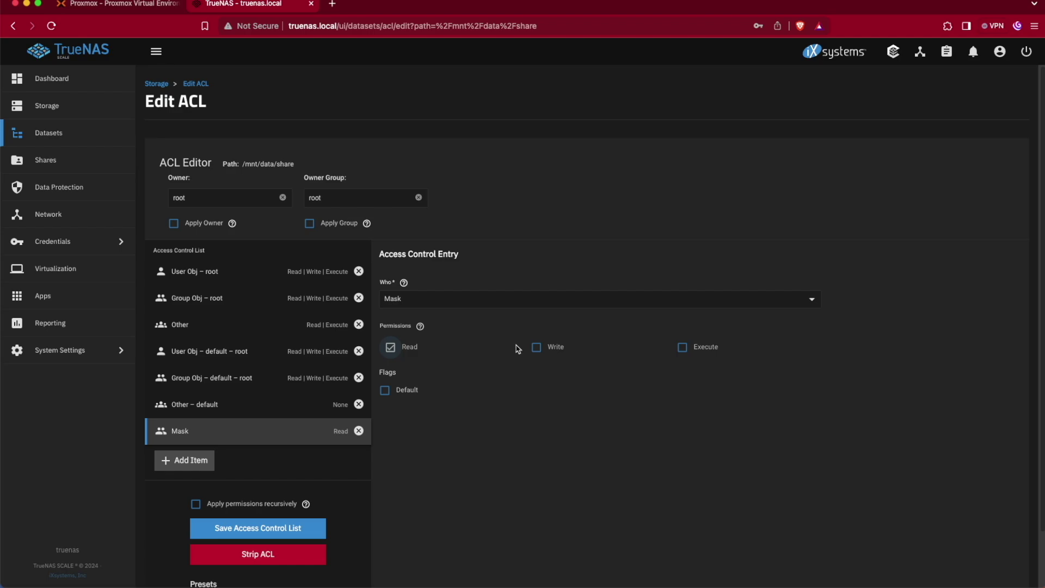
click(536, 347)
click(680, 347)
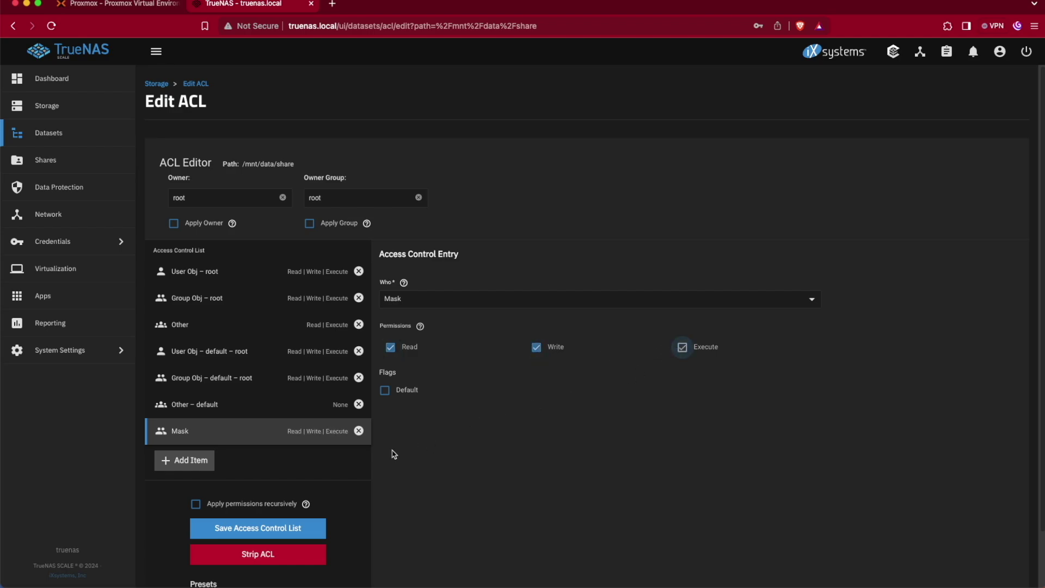
- Add a User entry for the new user with Read, Write and Execute, and save the ACL
click(196, 460)
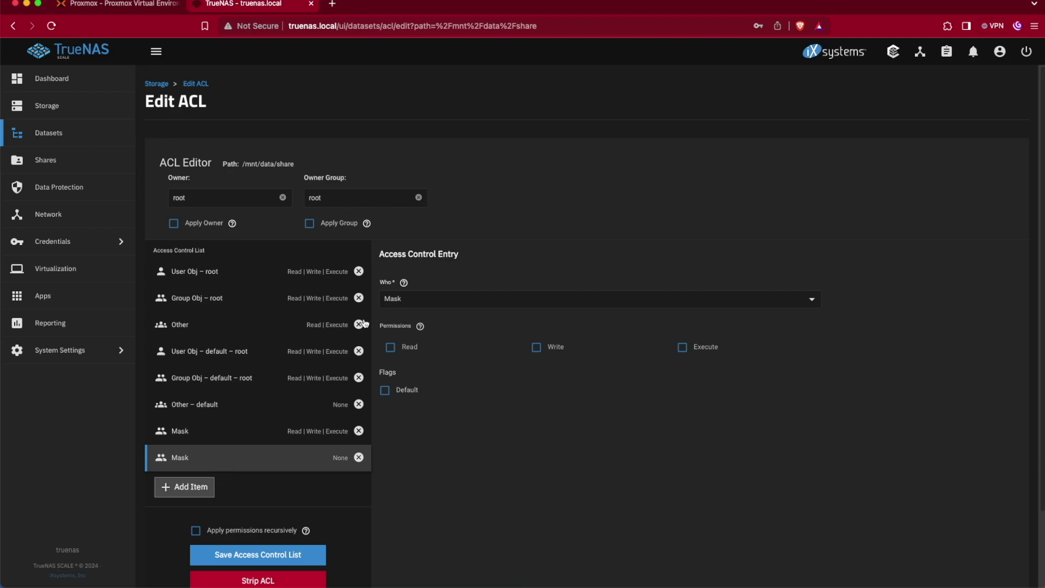
click(421, 303)
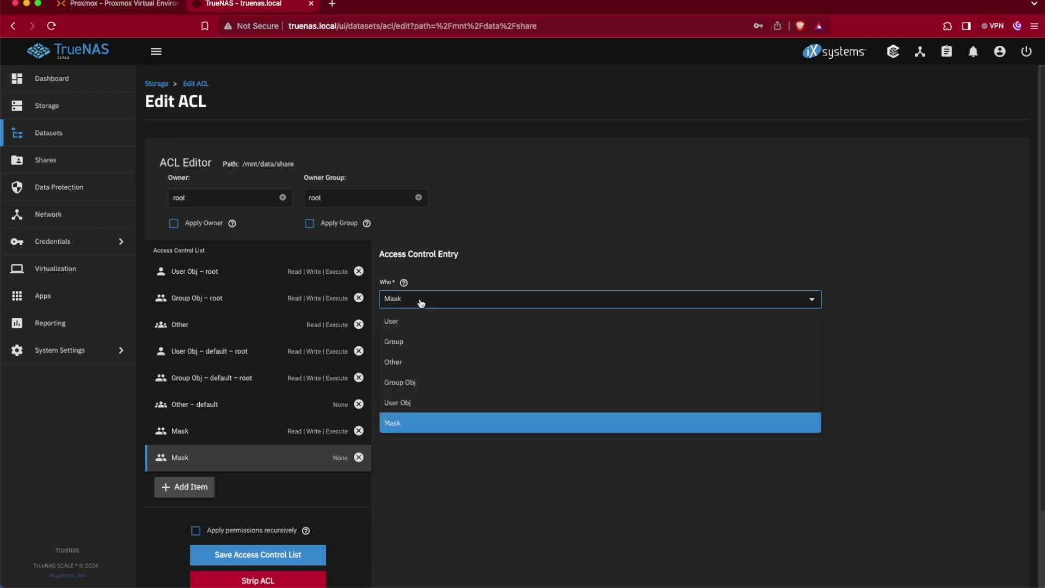
click(415, 322)
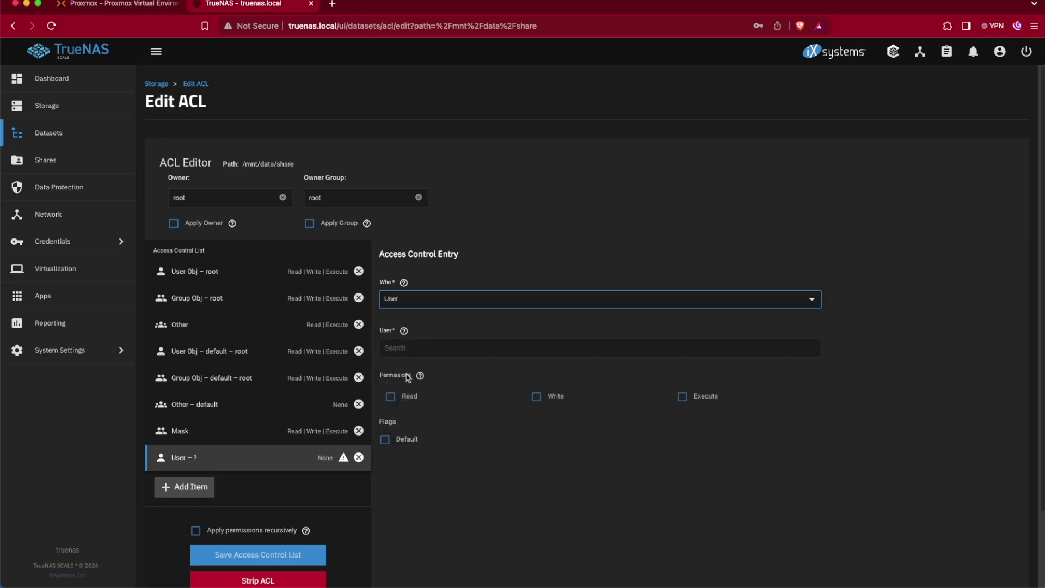
click(737, 351)
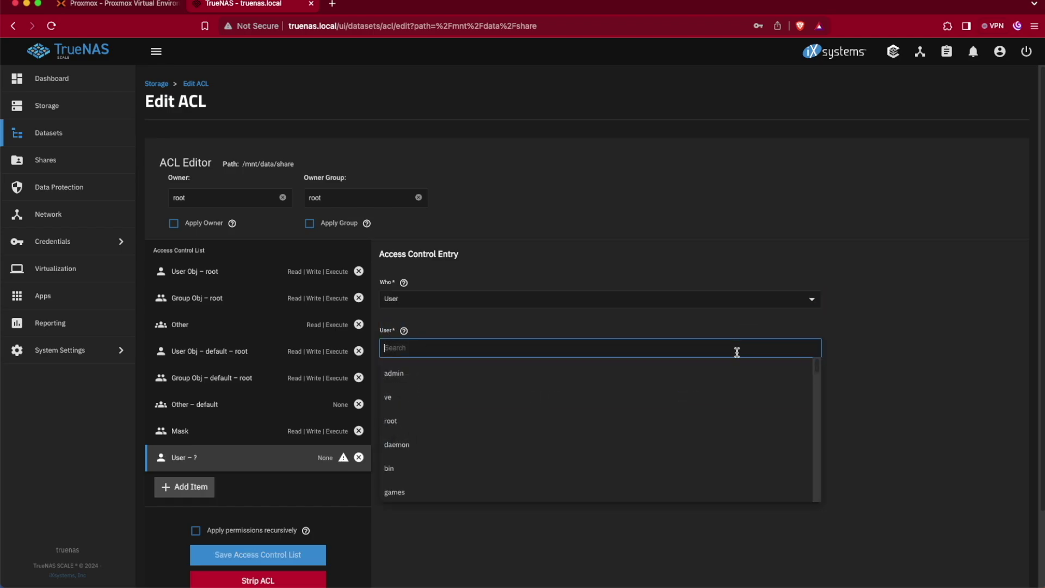
click(418, 403)
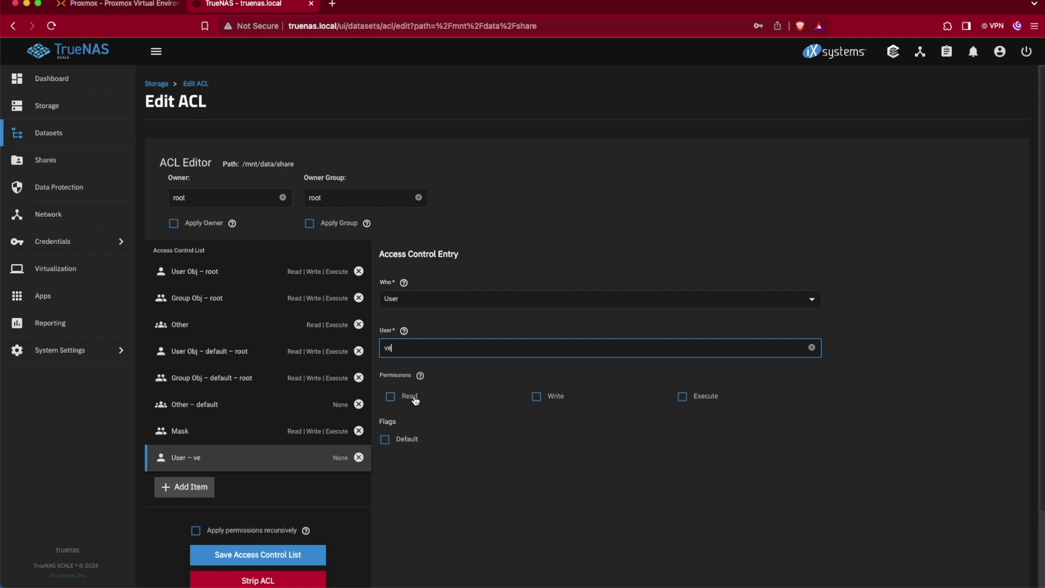
click(415, 401)
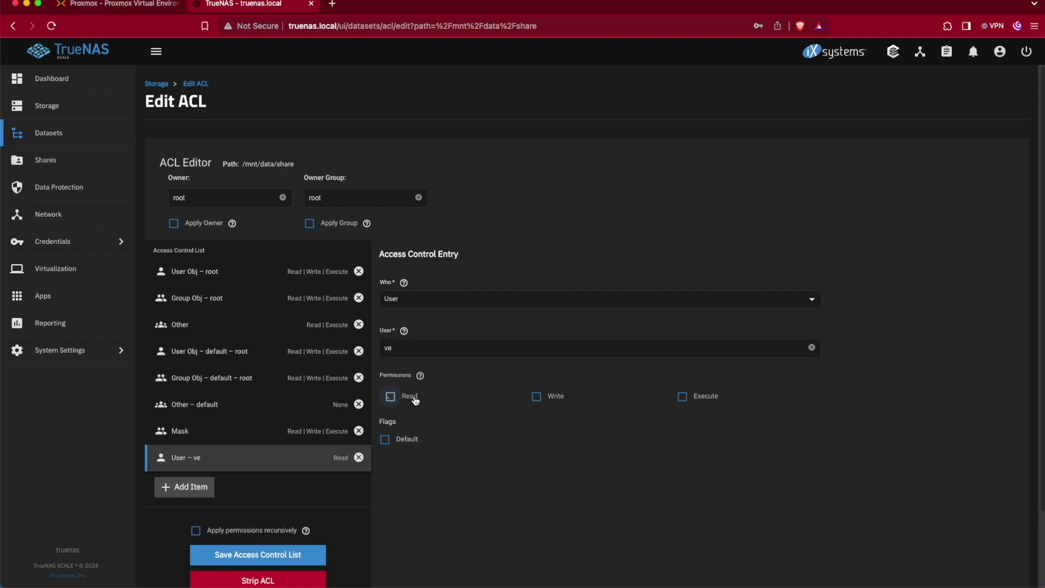
click(563, 401)
click(710, 398)
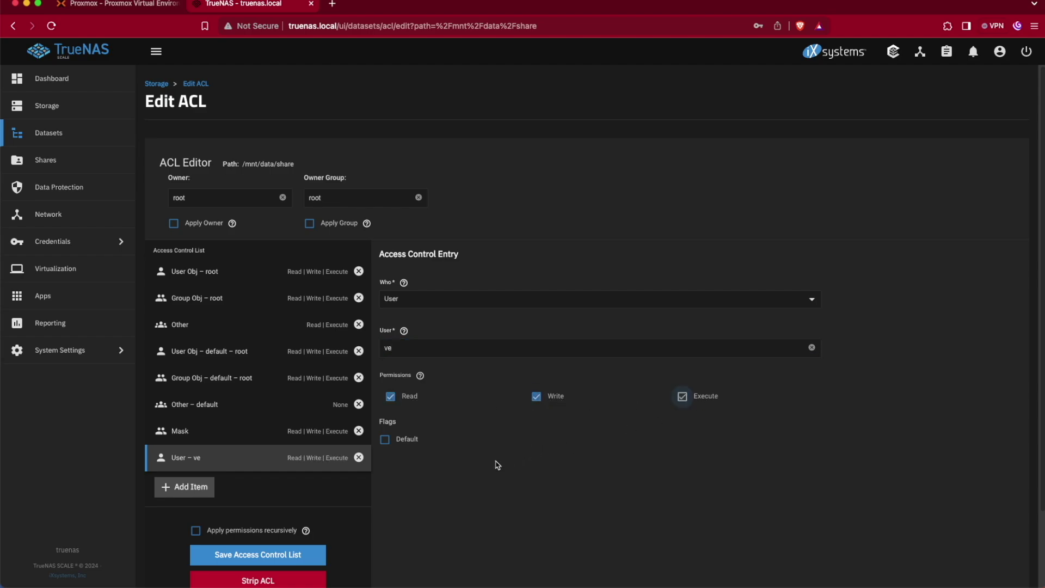
click(253, 555)
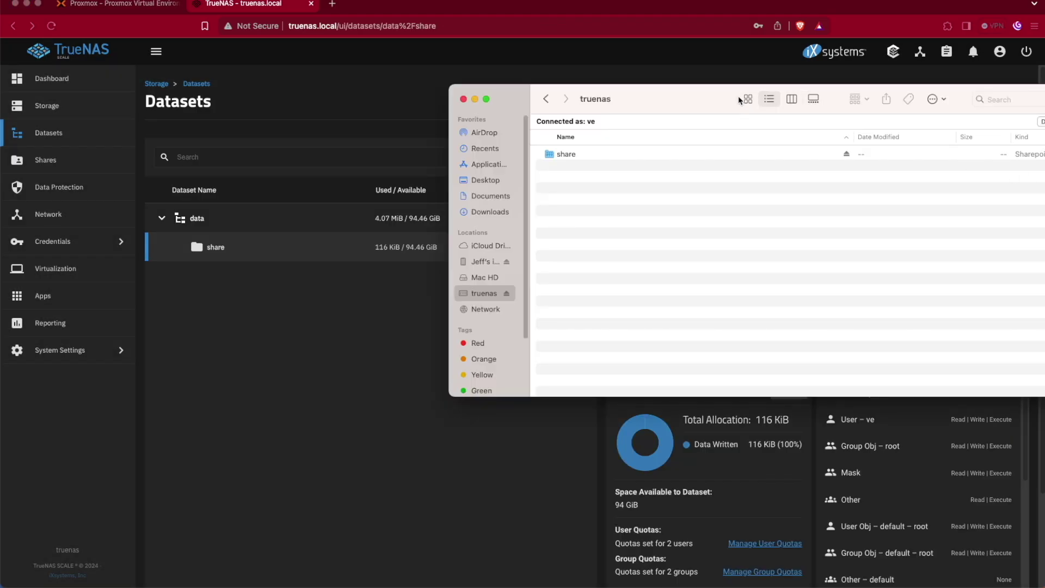
drag(696, 107, 584, 117)
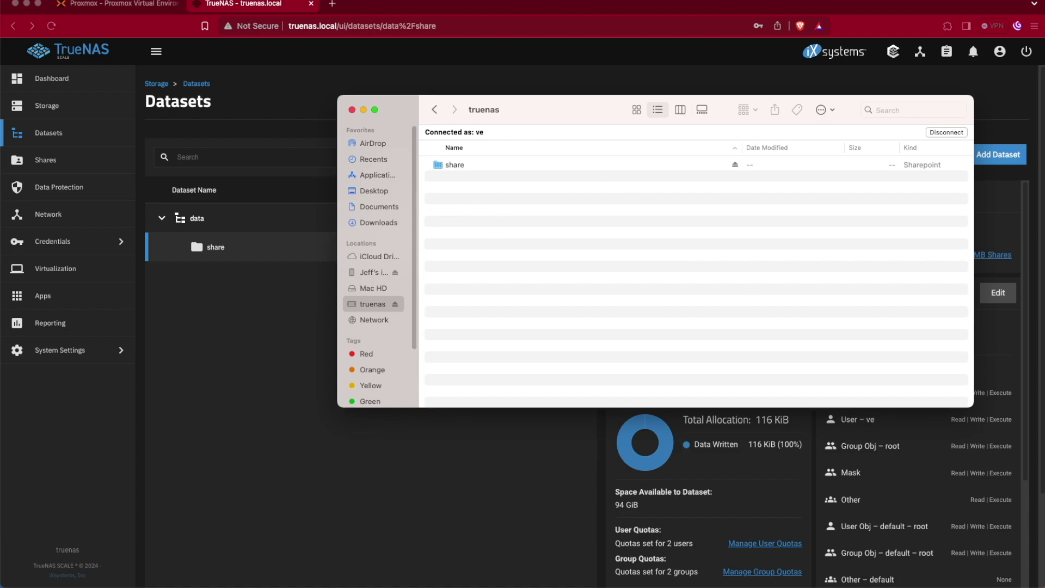
- Retry copying the screenshot into the truenas share folder after dismissing the admin-password alert
drag(670, 163, 524, 240)
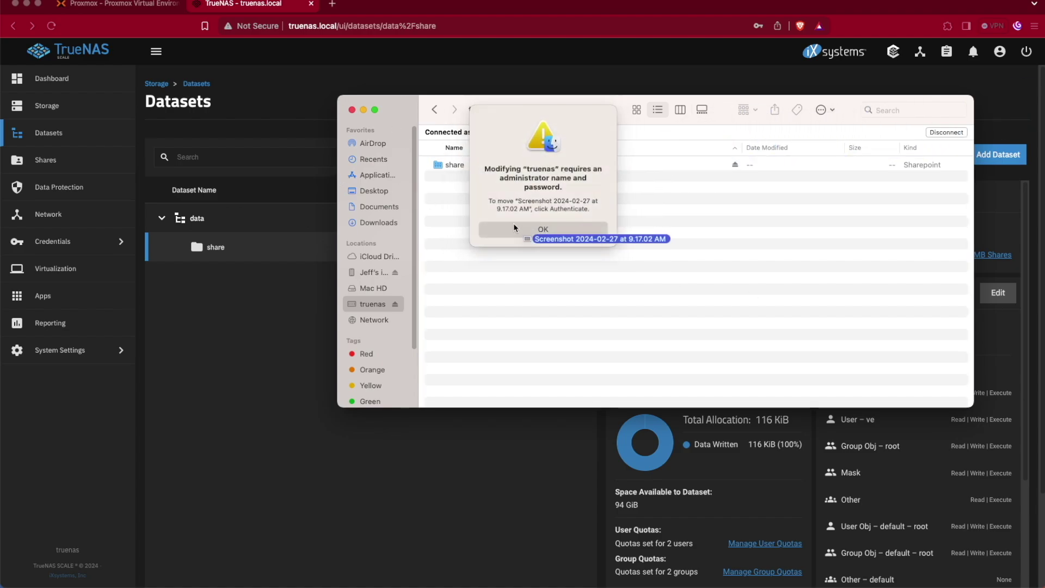
click(514, 228)
double_click(461, 165)
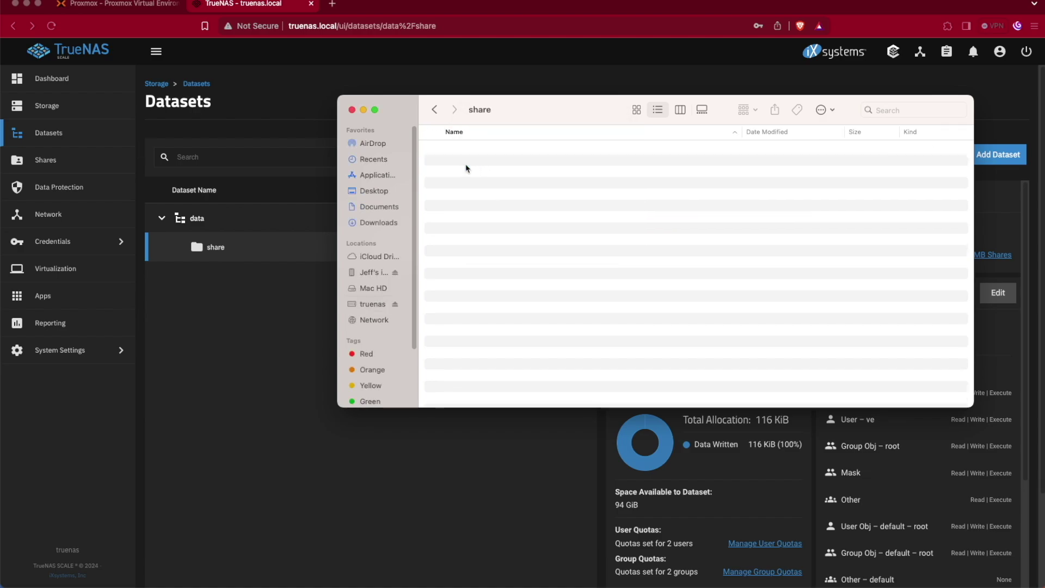
drag(677, 116, 591, 201)
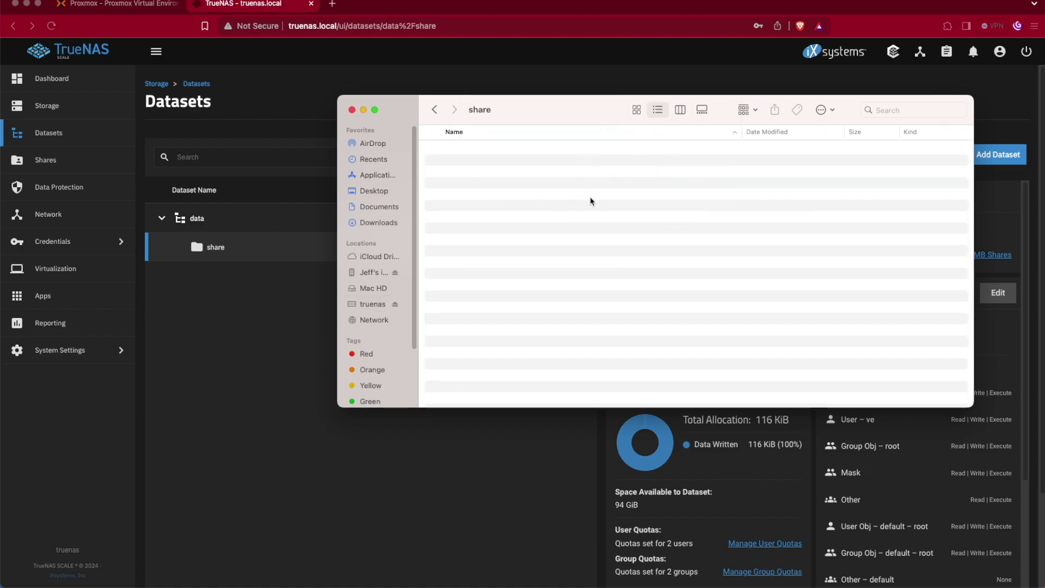